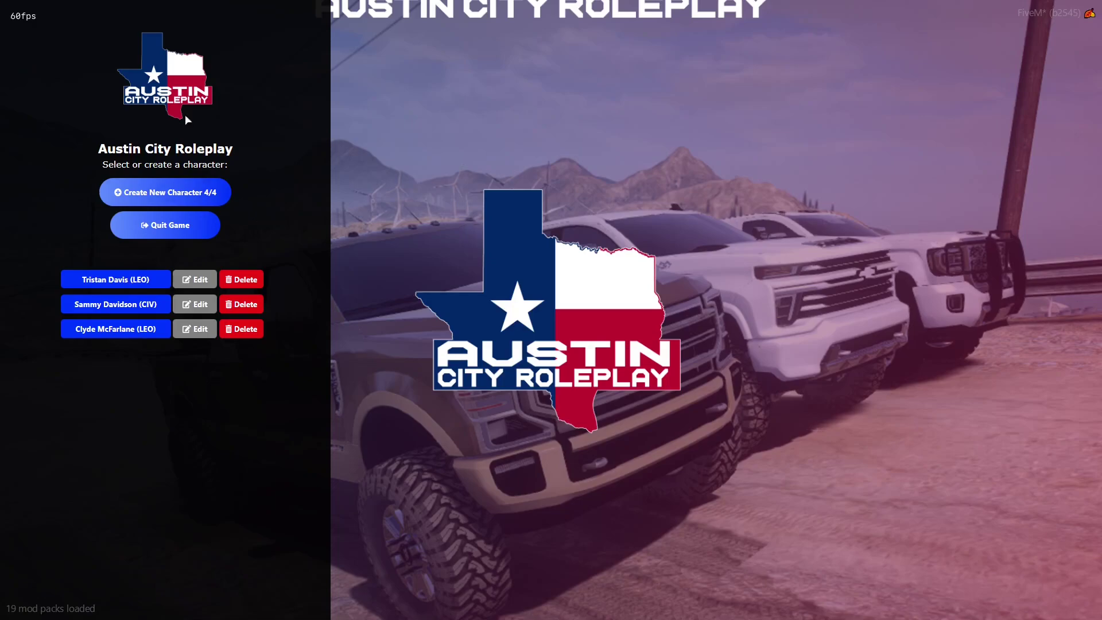
- Start a new character with the first and last name and birth date 12/17/1990
{"action": "left_click", "coordinate": [215, 198]}
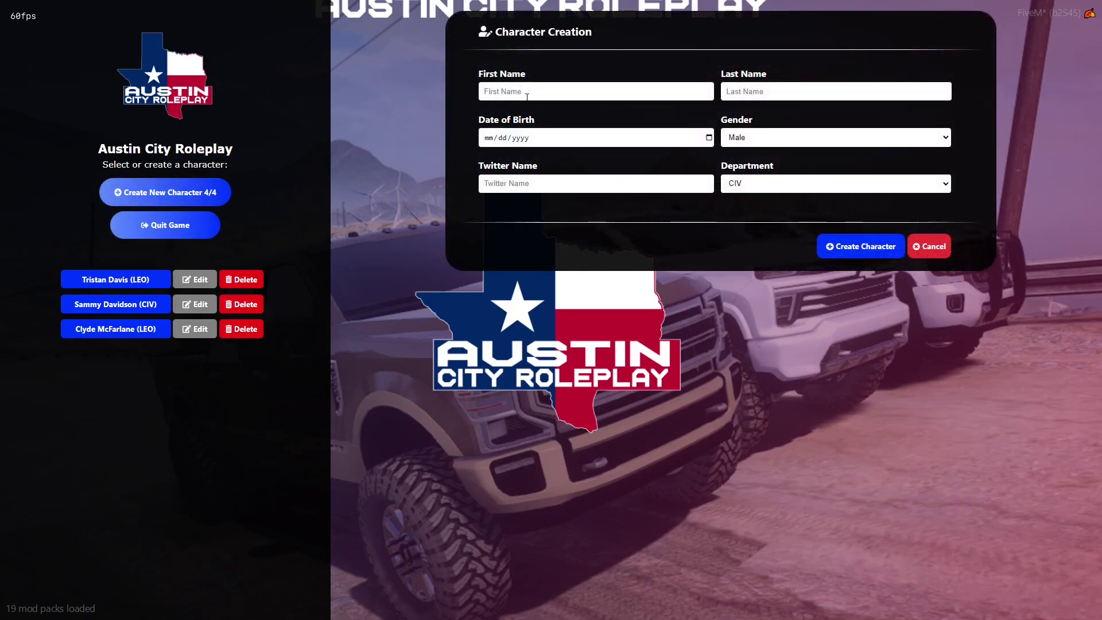
{"action": "left_click", "coordinate": [604, 91]}
{"action": "type", "text": "Matt"}
{"action": "left_click", "coordinate": [760, 92]}
{"action": "type", "text": "Right"}
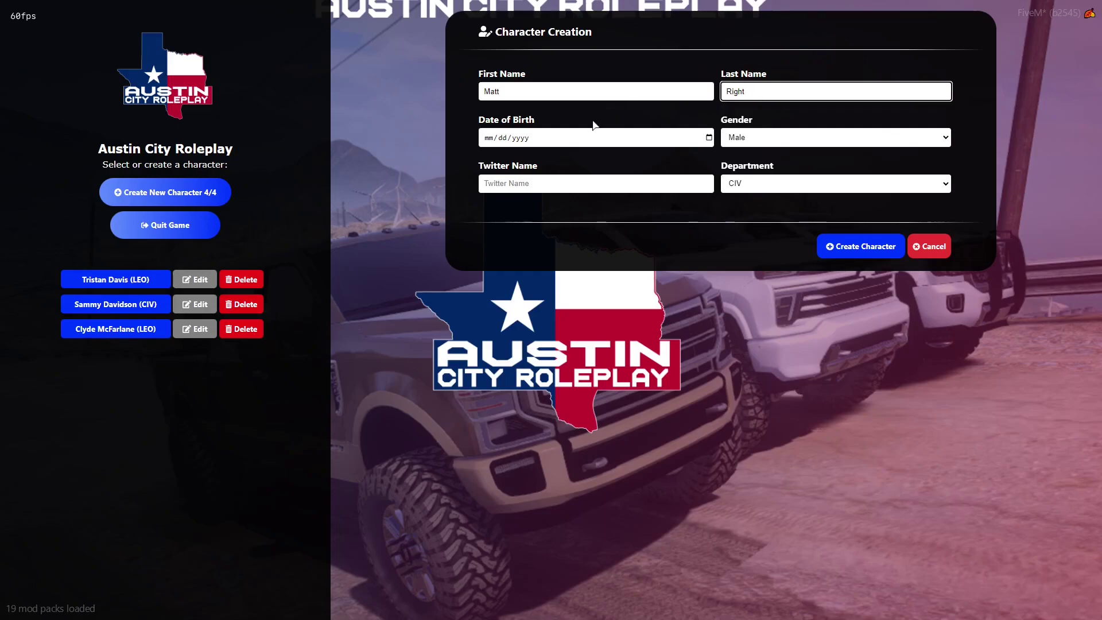
{"action": "left_click", "coordinate": [695, 142]}
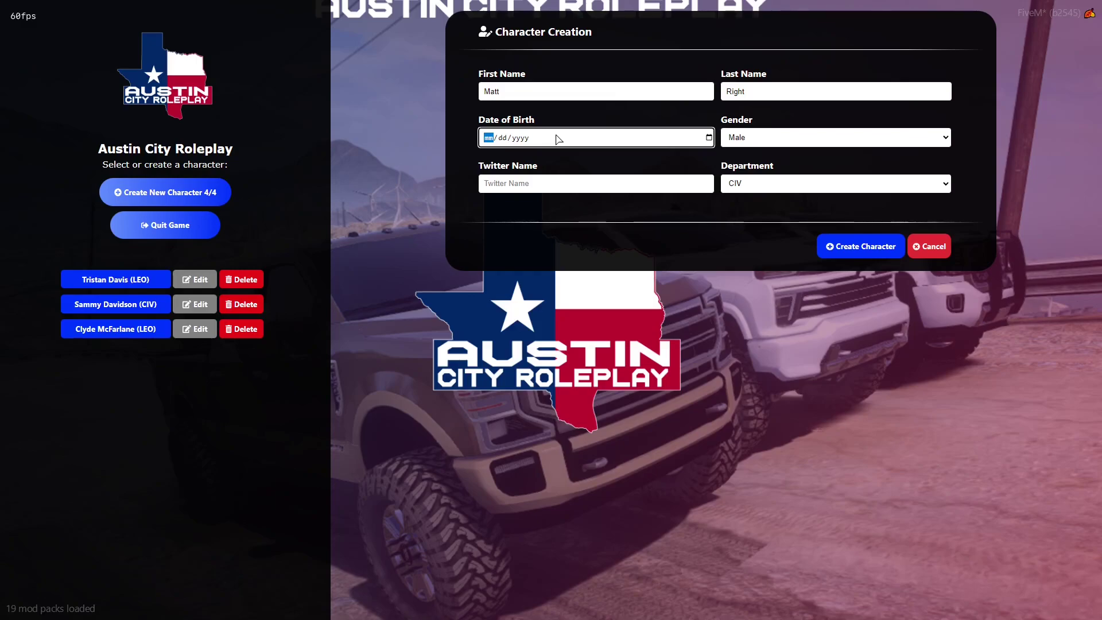
{"action": "type", "text": "12/17/1990"}
- Keep gender Male, add the character's Twitter handle, and create the CIV character
{"action": "left_click", "coordinate": [753, 141]}
{"action": "left_click", "coordinate": [752, 142]}
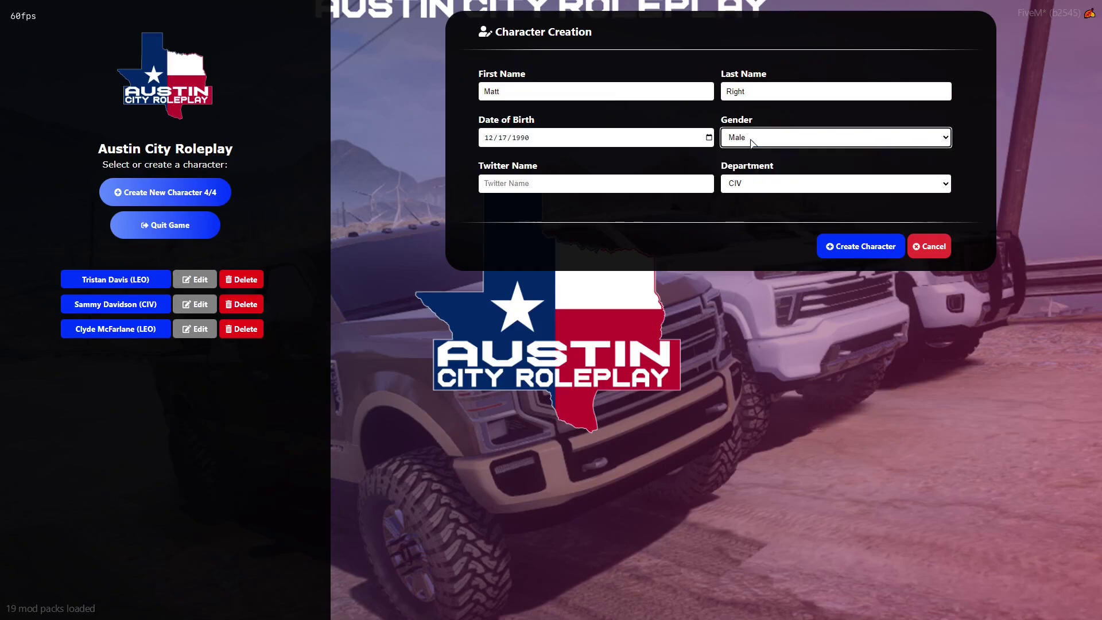
{"action": "left_click", "coordinate": [570, 183]}
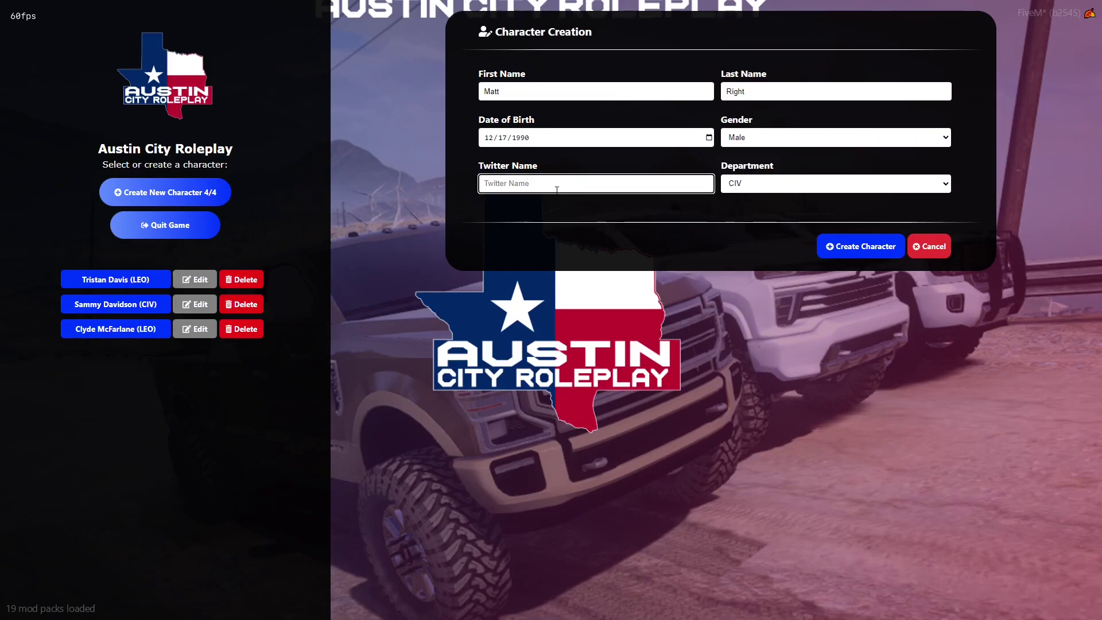
{"action": "type", "text": "MRight90"}
{"action": "left_click", "coordinate": [867, 251]}
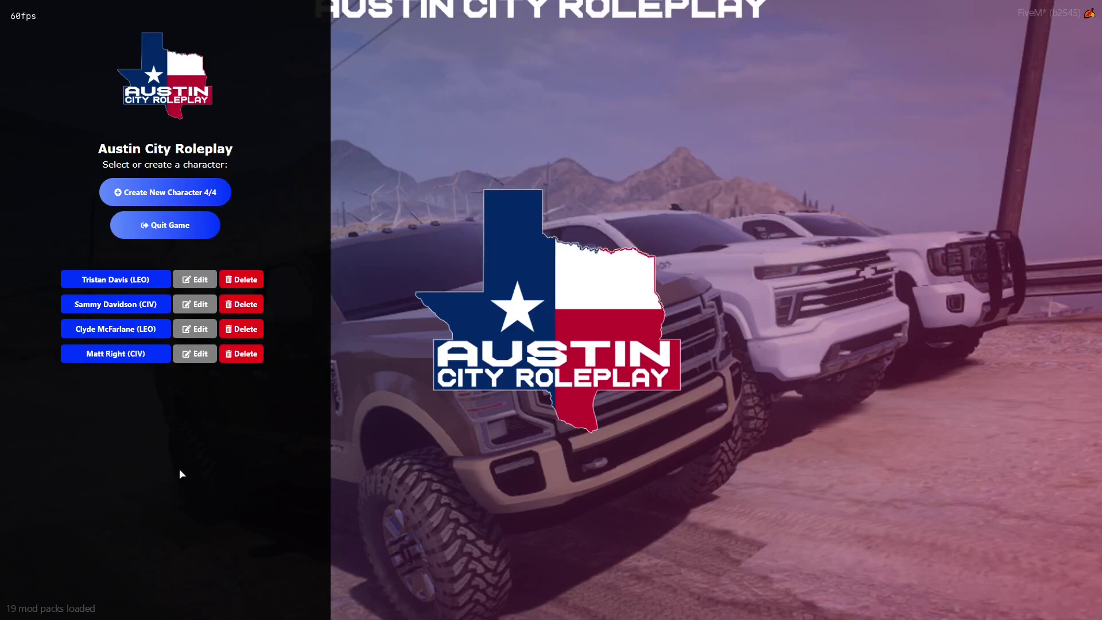
- Pick the new CIV character and spawn at Travis County [SANDY SHORES]
{"action": "left_click", "coordinate": [119, 357]}
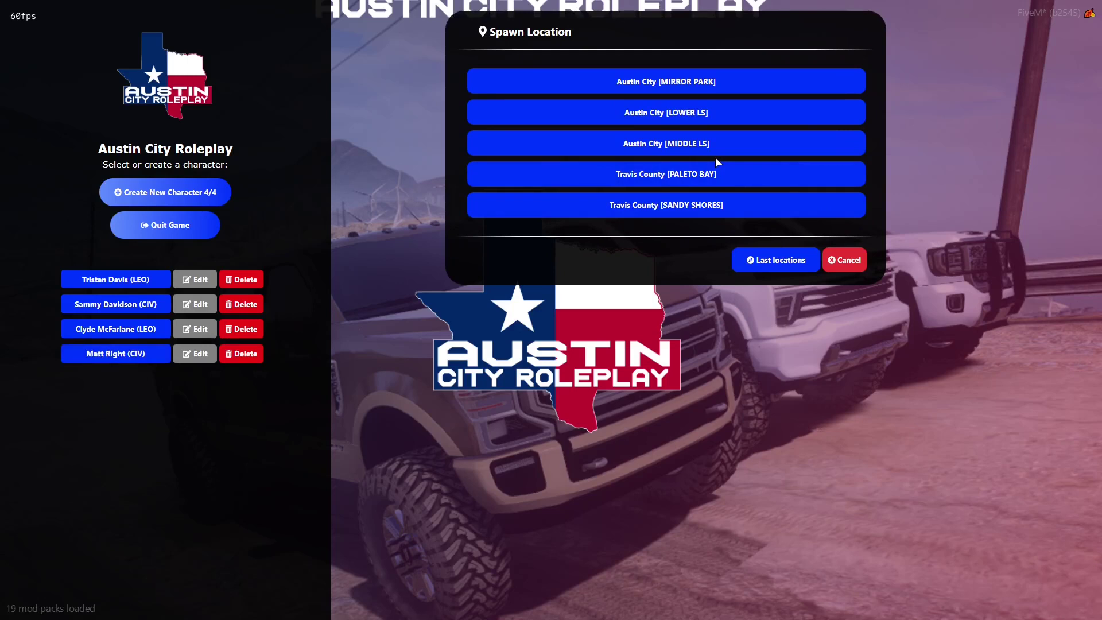
{"action": "left_click", "coordinate": [748, 210]}
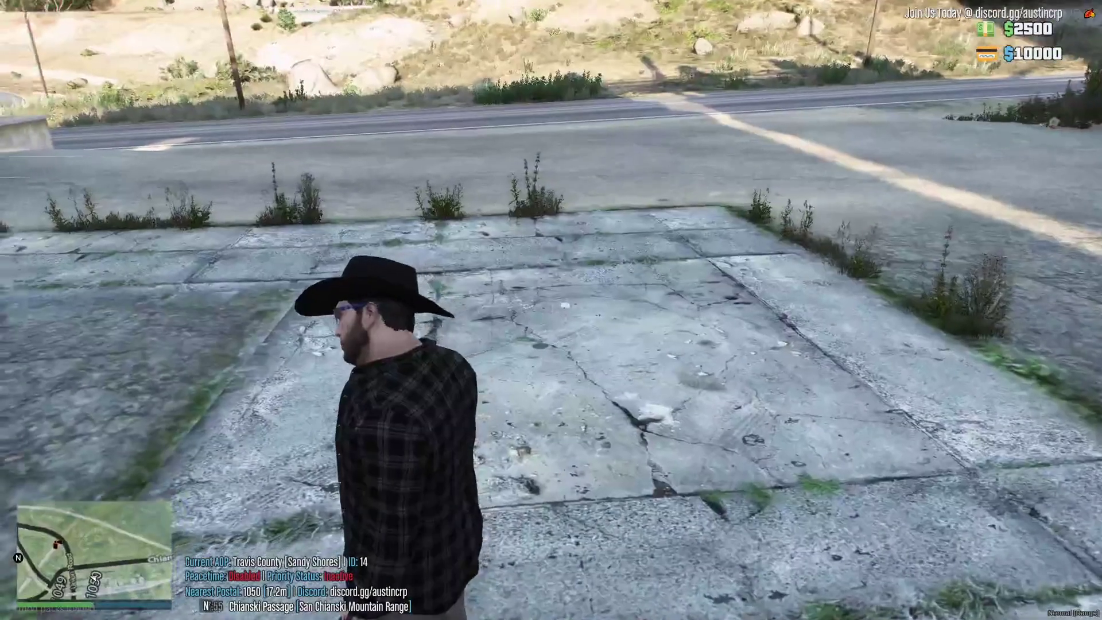
- Walk the character a few steps toward the road, then bring up the Windows Start menu
{"action": "key", "text": "w"}
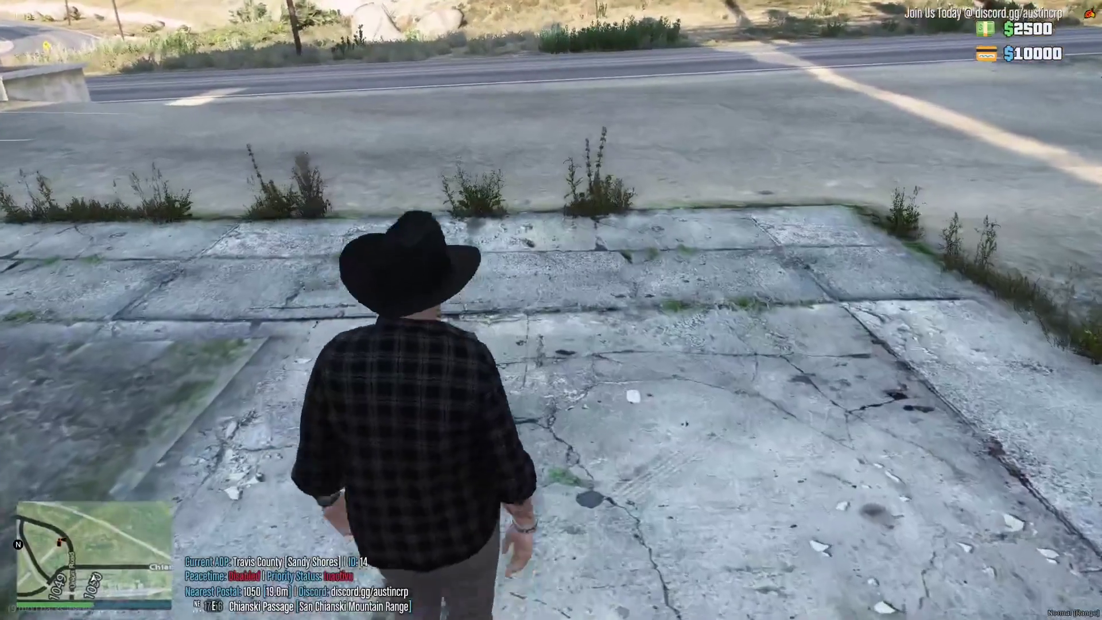
{"action": "key", "text": "w"}
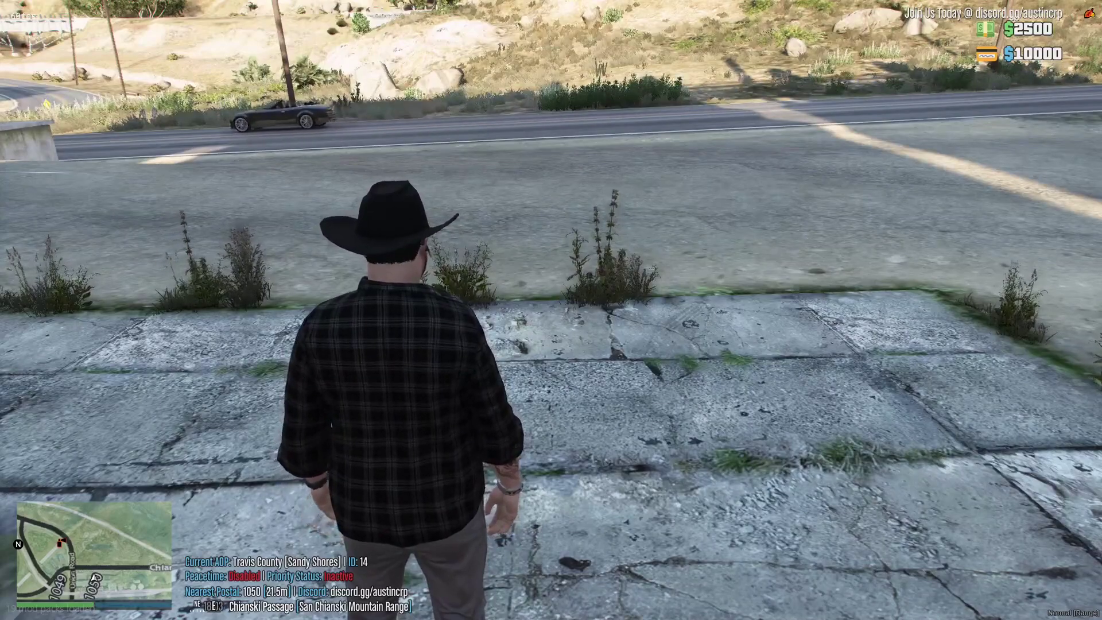
{"action": "key", "text": "super"}
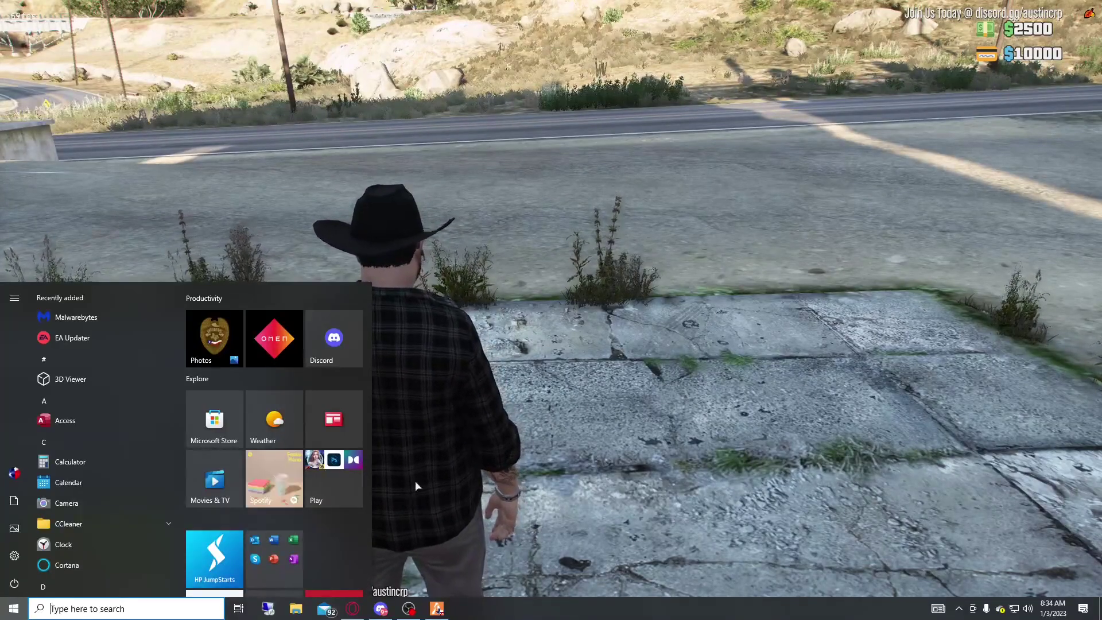
- Switch to Discord and open the cad-mdt channel under ACRP - CAD
{"action": "left_click", "coordinate": [380, 608]}
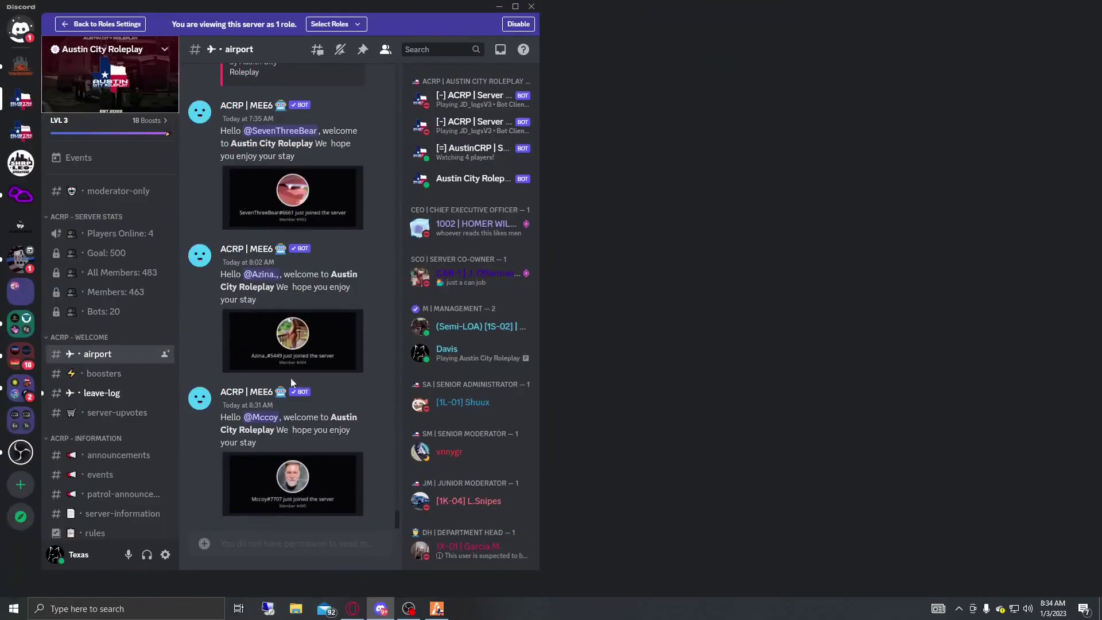
{"action": "scroll", "coordinate": [112, 304], "scroll_direction": "down", "scroll_amount": 10}
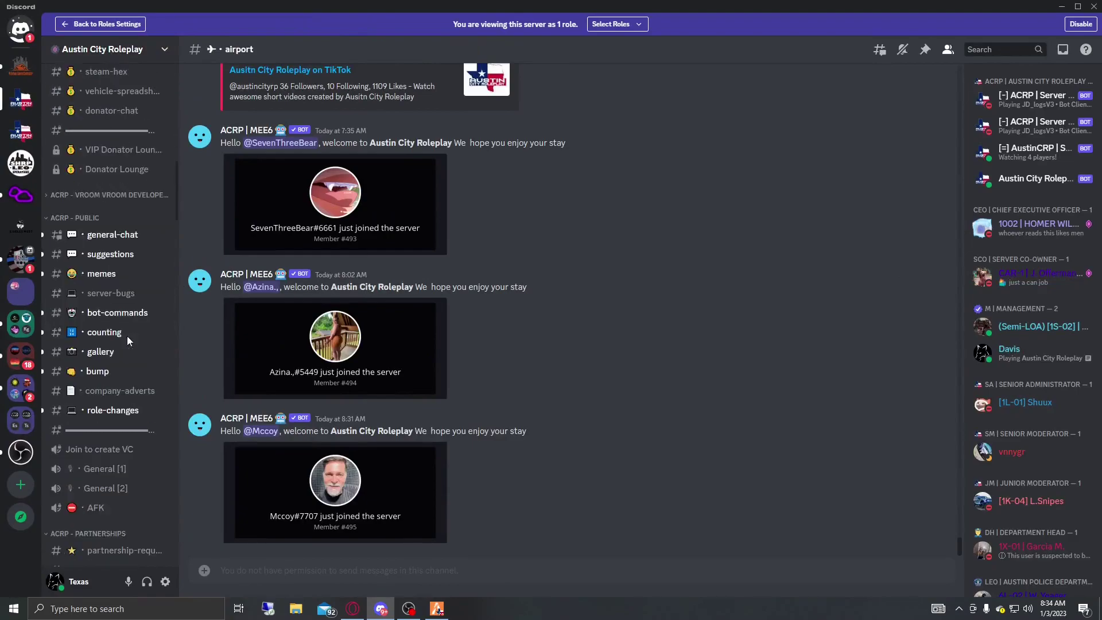
{"action": "scroll", "coordinate": [123, 373], "scroll_direction": "down", "scroll_amount": 10}
{"action": "scroll", "coordinate": [98, 386], "scroll_direction": "up", "scroll_amount": 4}
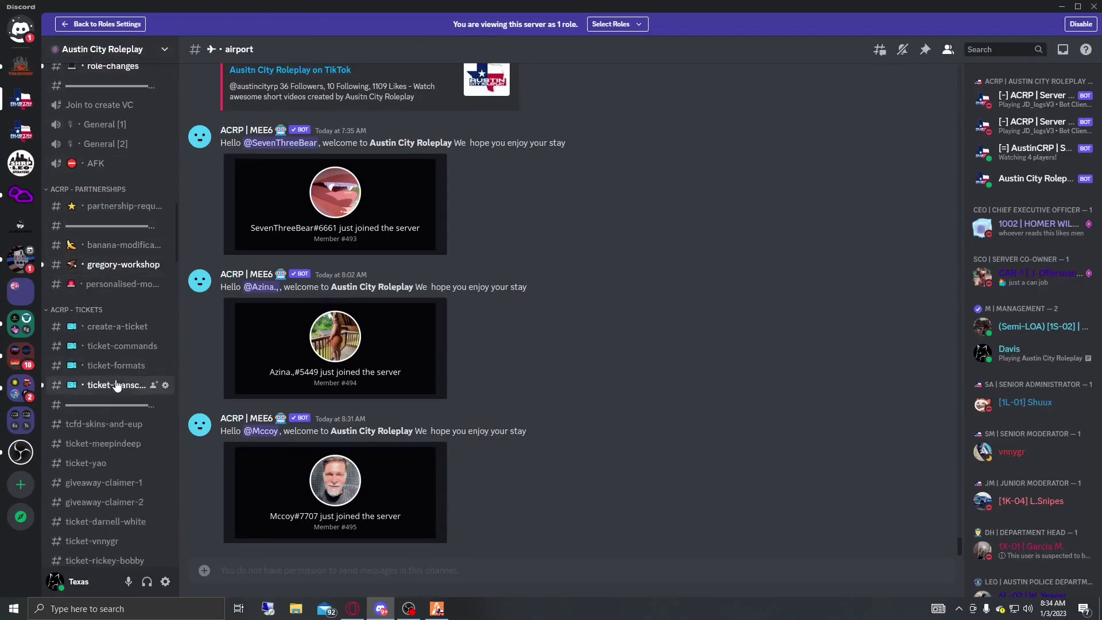
{"action": "scroll", "coordinate": [112, 257], "scroll_direction": "up", "scroll_amount": 12}
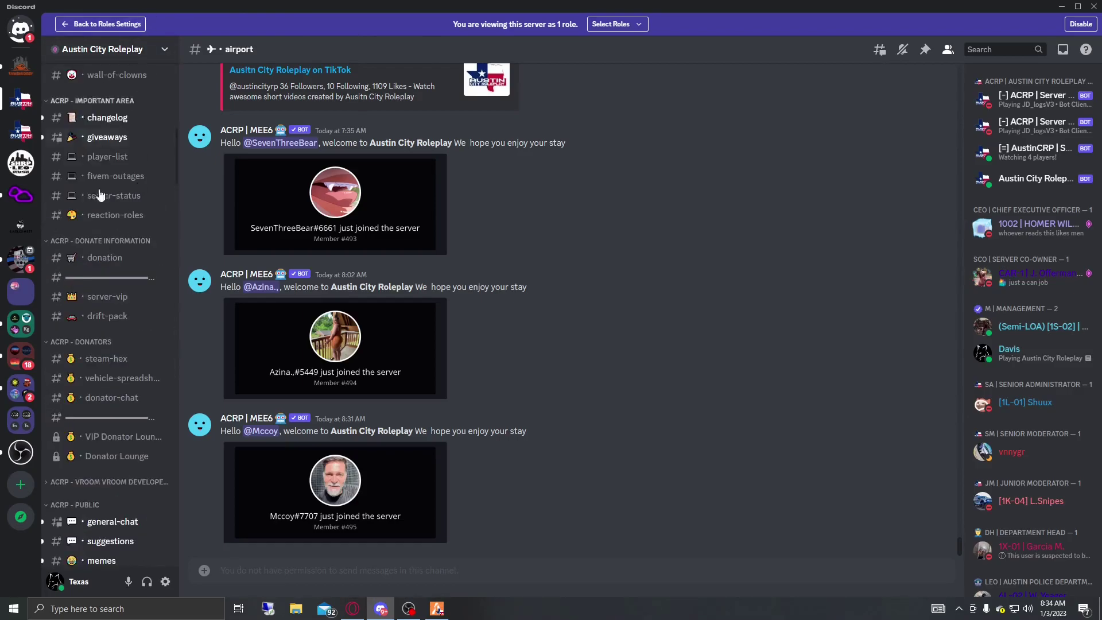
{"action": "scroll", "coordinate": [99, 195], "scroll_direction": "down", "scroll_amount": 15}
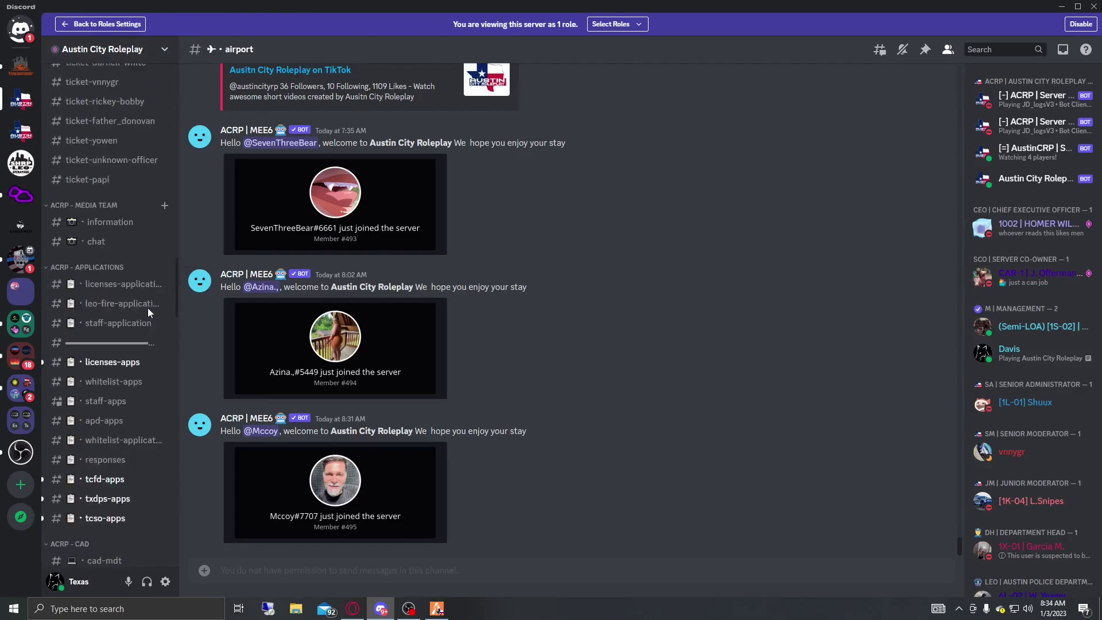
{"action": "scroll", "coordinate": [143, 305], "scroll_direction": "down", "scroll_amount": 4}
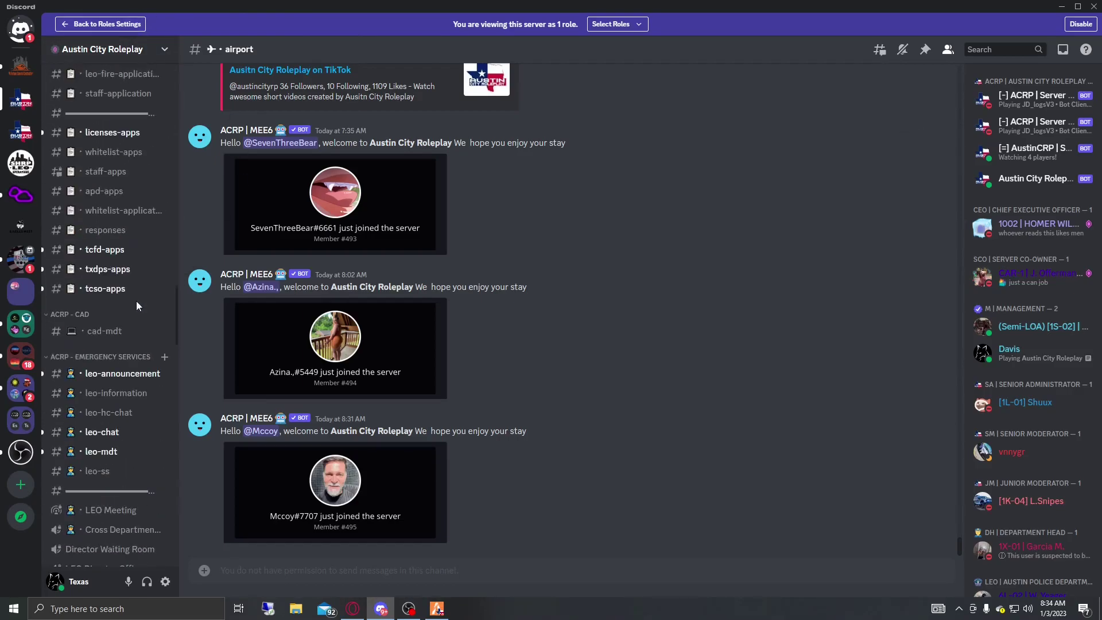
{"action": "left_click", "coordinate": [98, 338]}
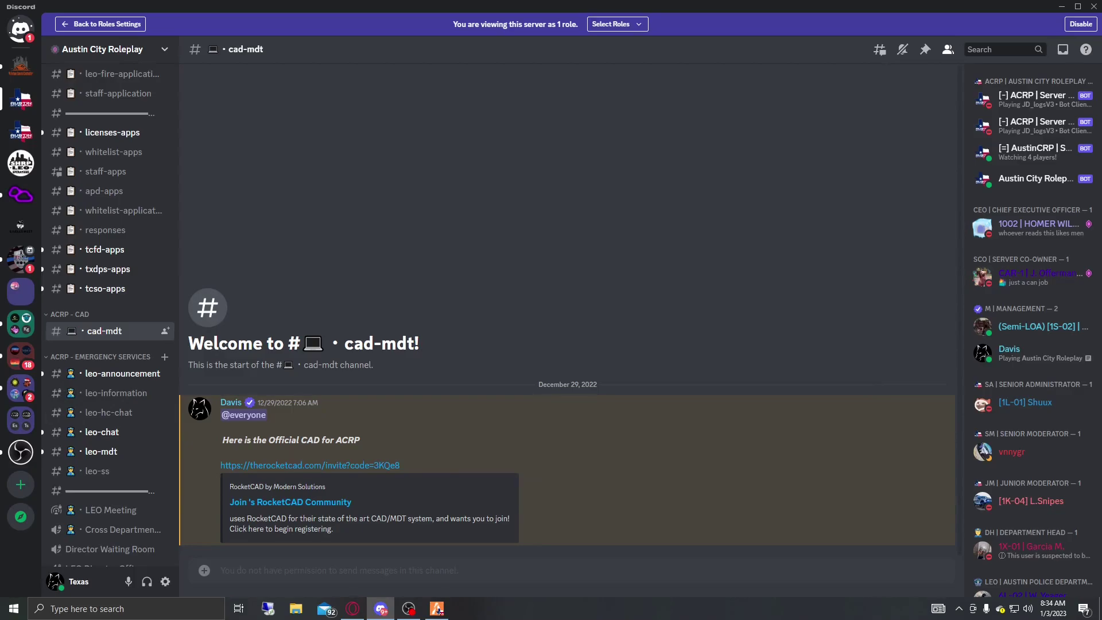
- Bring the RocketCAD portal up in the browser
{"action": "left_click", "coordinate": [352, 608]}
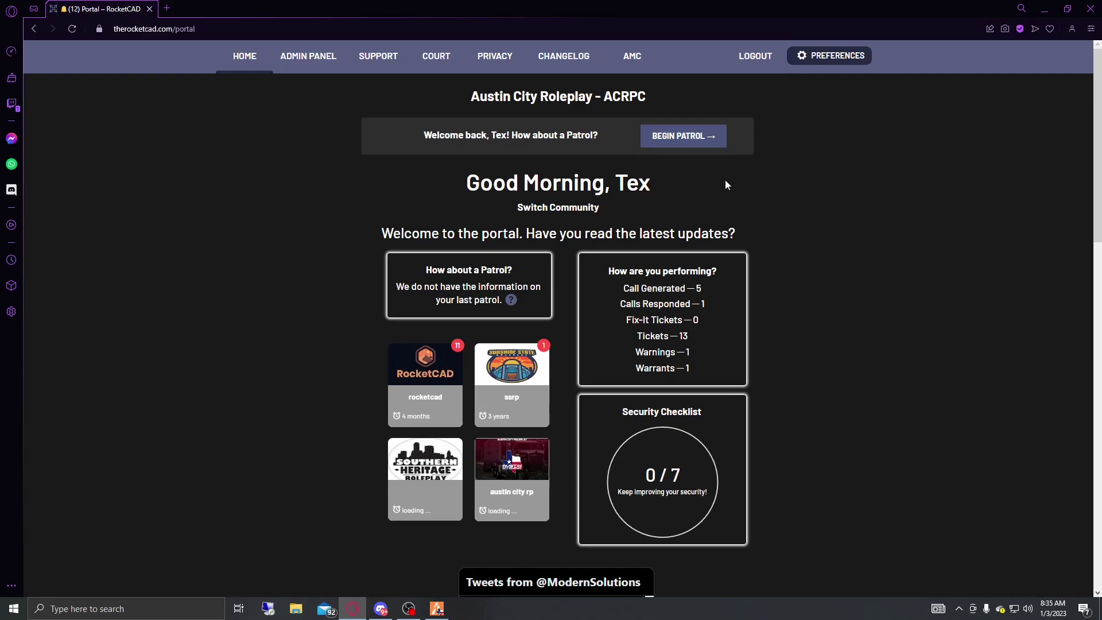
{"action": "left_click_drag", "start_coordinate": [530, 12], "coordinate": [561, 465]}
{"action": "left_click_drag", "start_coordinate": [340, 466], "coordinate": [574, 1]}
- Begin a CIV patrol on Server #1 with identifier 1005 in Travis County
{"action": "left_click", "coordinate": [691, 136]}
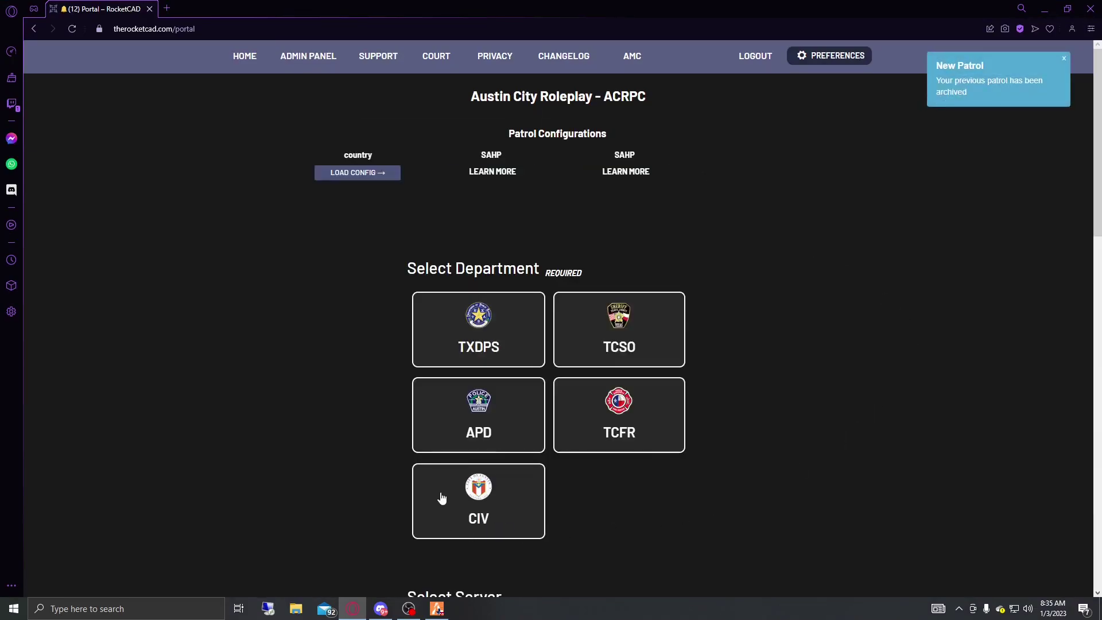
{"action": "double_click", "coordinate": [499, 491]}
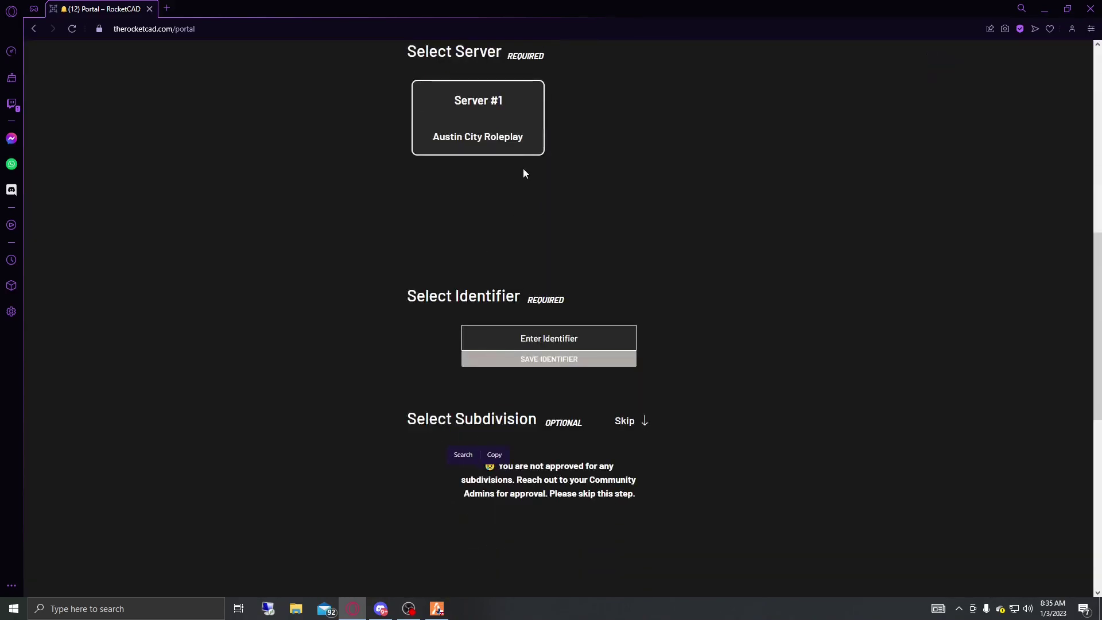
{"action": "left_click", "coordinate": [492, 99]}
{"action": "left_click", "coordinate": [586, 87]}
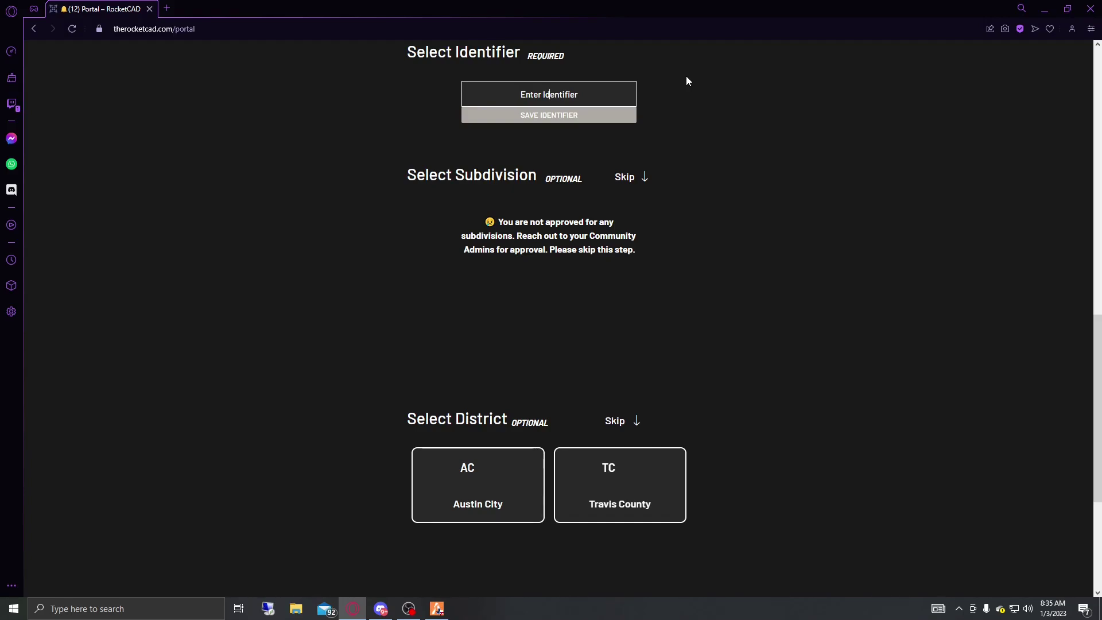
{"action": "type", "text": "1005"}
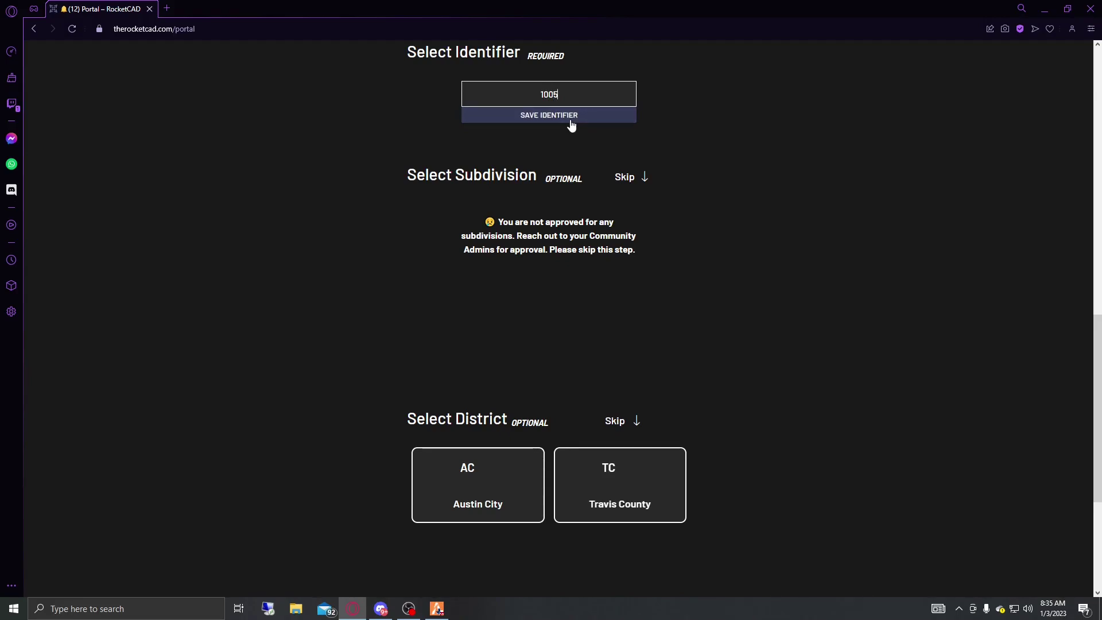
{"action": "scroll", "coordinate": [571, 125], "scroll_direction": "down", "scroll_amount": 2}
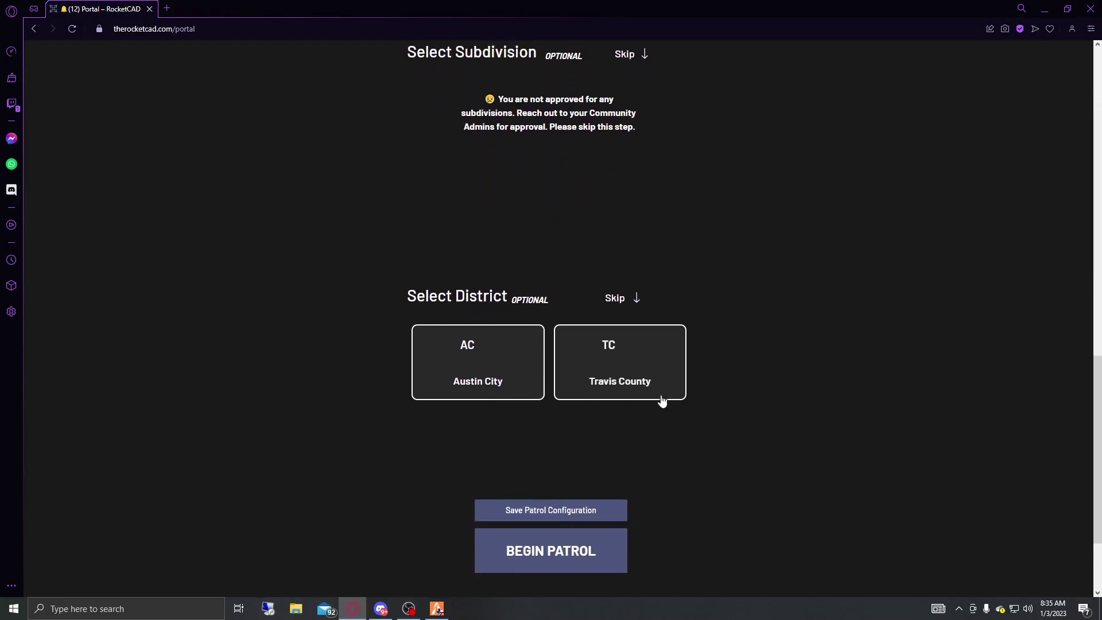
{"action": "left_click", "coordinate": [635, 380]}
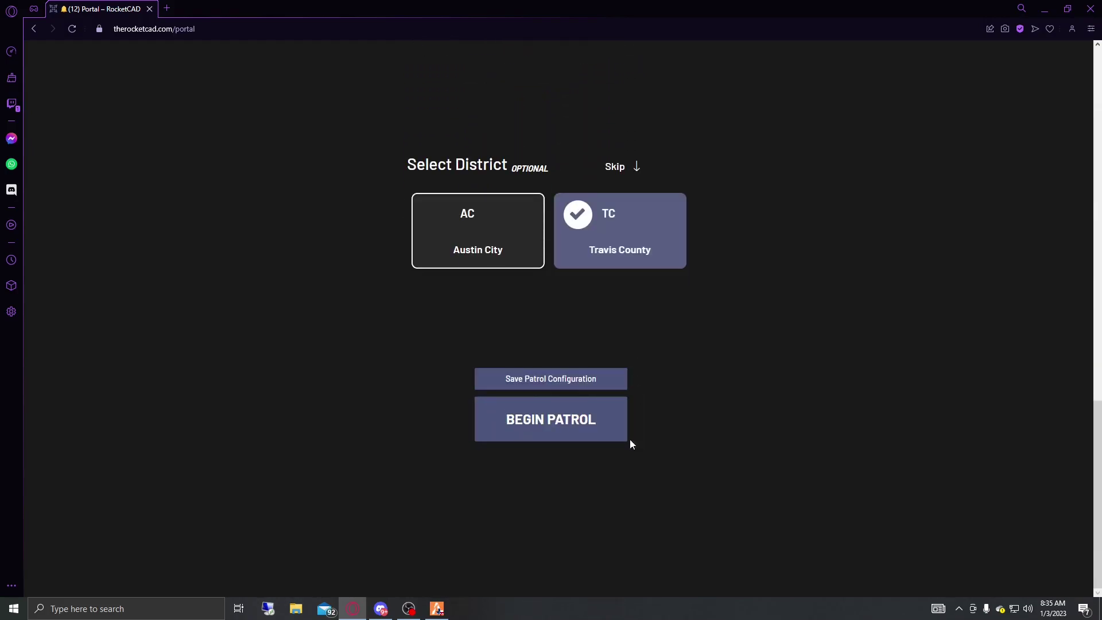
{"action": "left_click", "coordinate": [598, 415]}
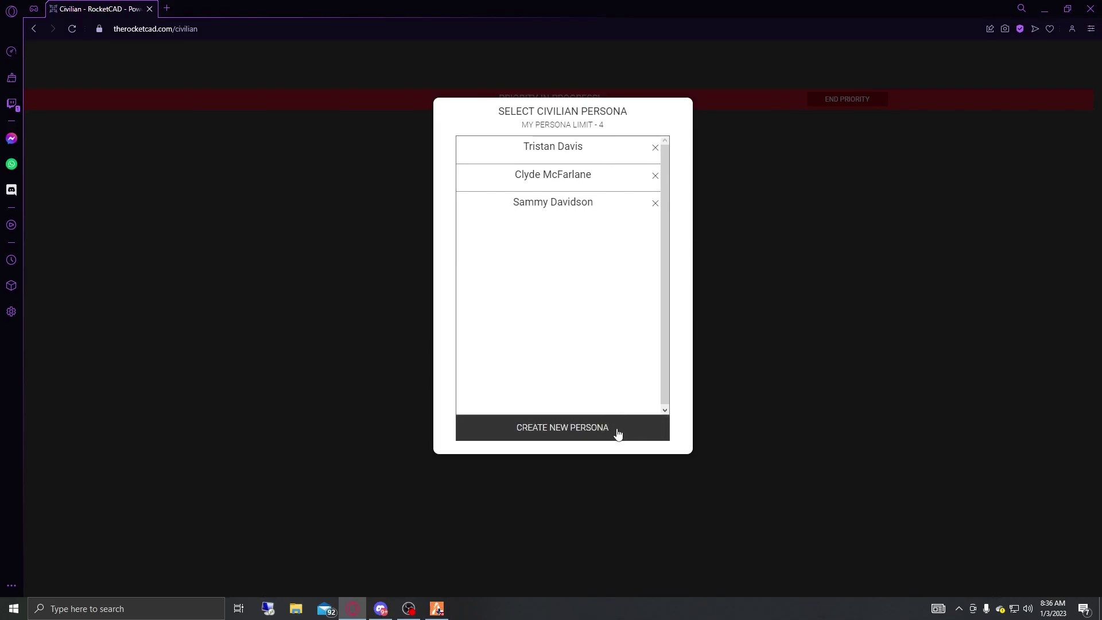
- Start a new persona with the character's name, weight 200, race White and height 6'2
{"action": "left_click", "coordinate": [557, 438]}
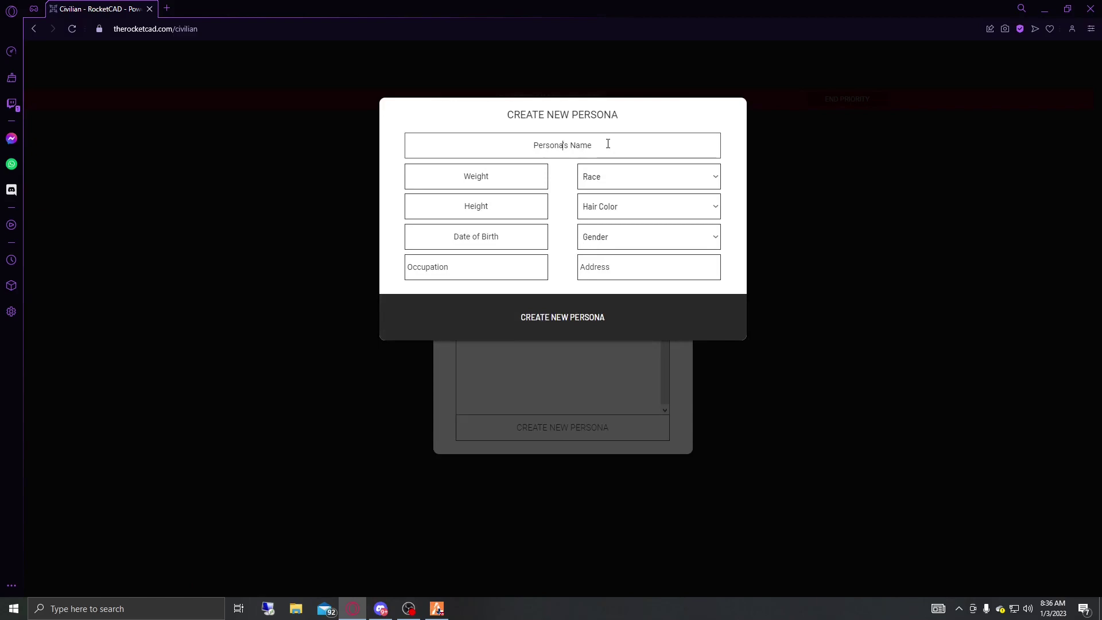
{"action": "type", "text": "Matt Right"}
{"action": "left_click", "coordinate": [512, 175]}
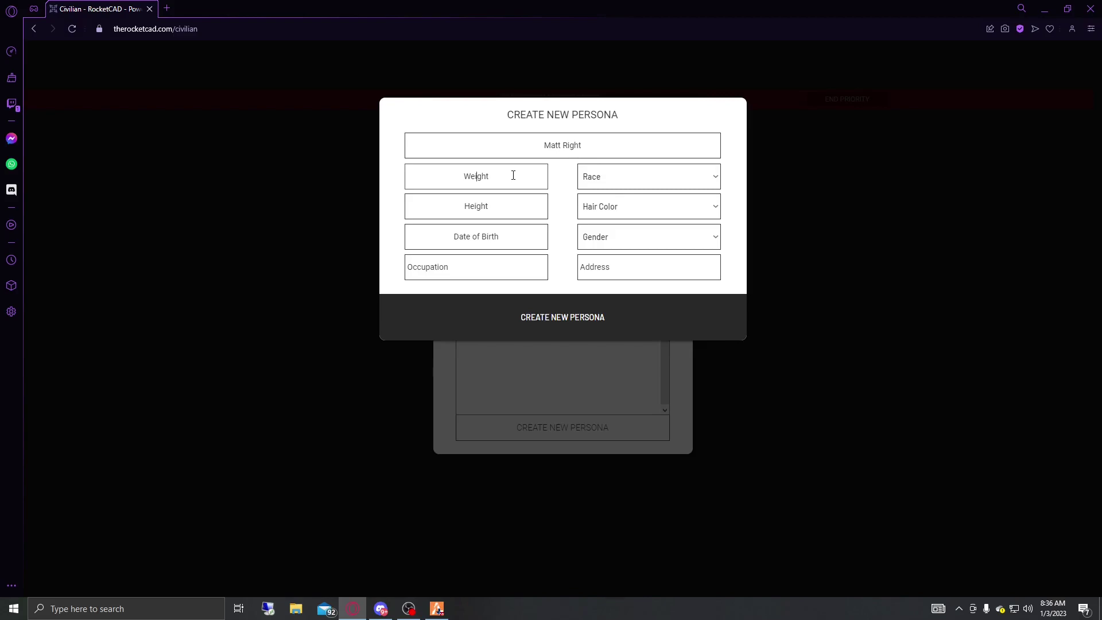
{"action": "type", "text": "200"}
{"action": "left_click", "coordinate": [655, 175]}
{"action": "left_click", "coordinate": [651, 206]}
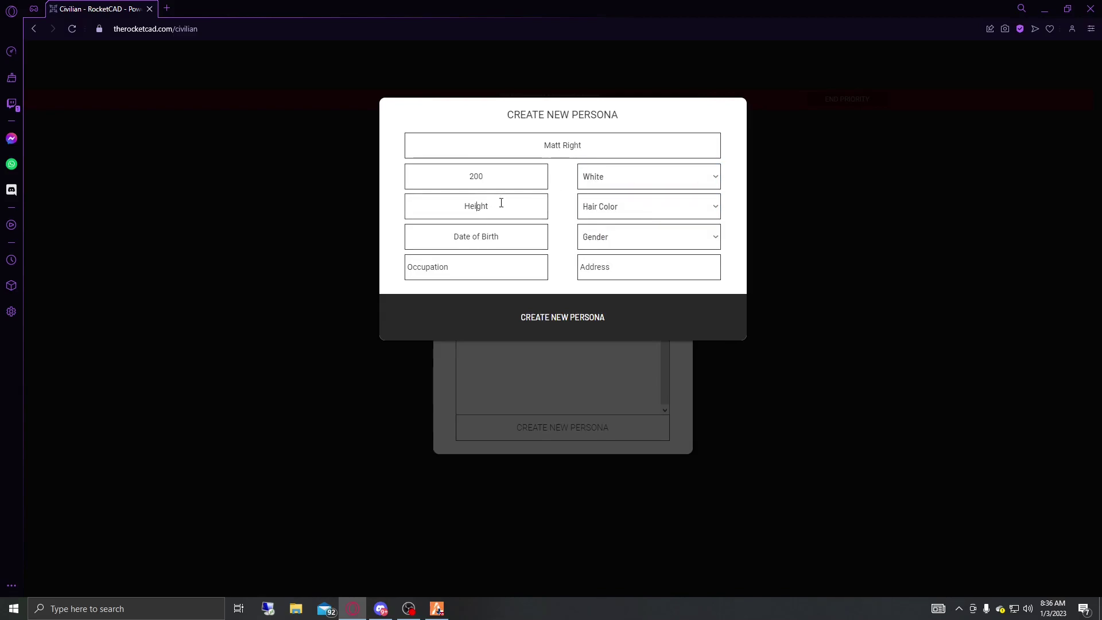
{"action": "type", "text": "6'2"}
- Set the persona's hair colour to Brown and enter the occupation Welder
{"action": "left_click", "coordinate": [610, 206]}
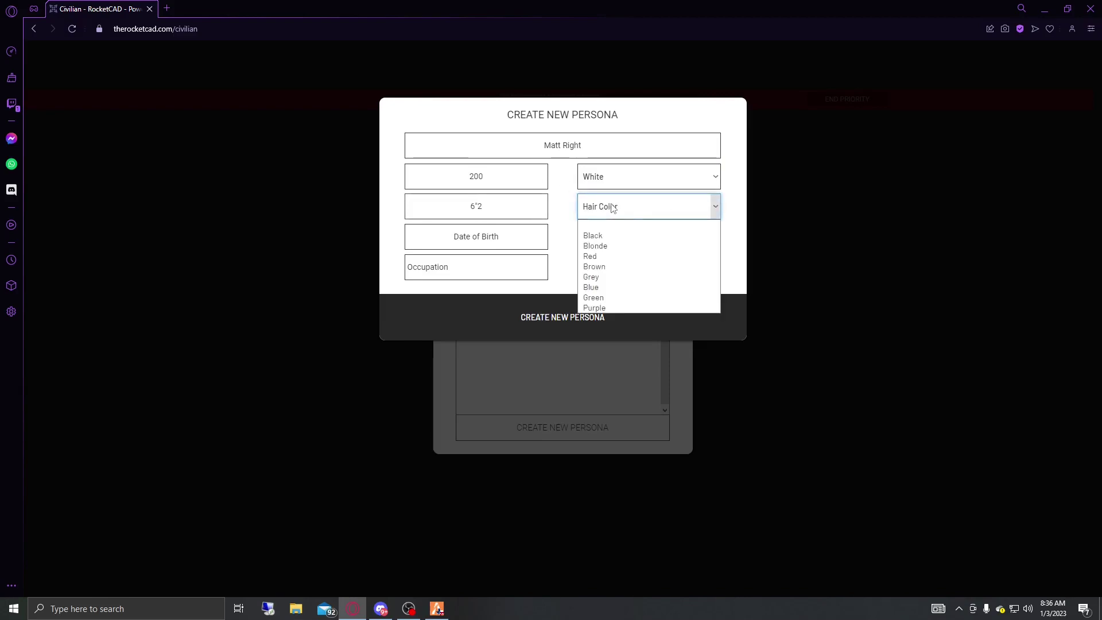
{"action": "left_click", "coordinate": [632, 246]}
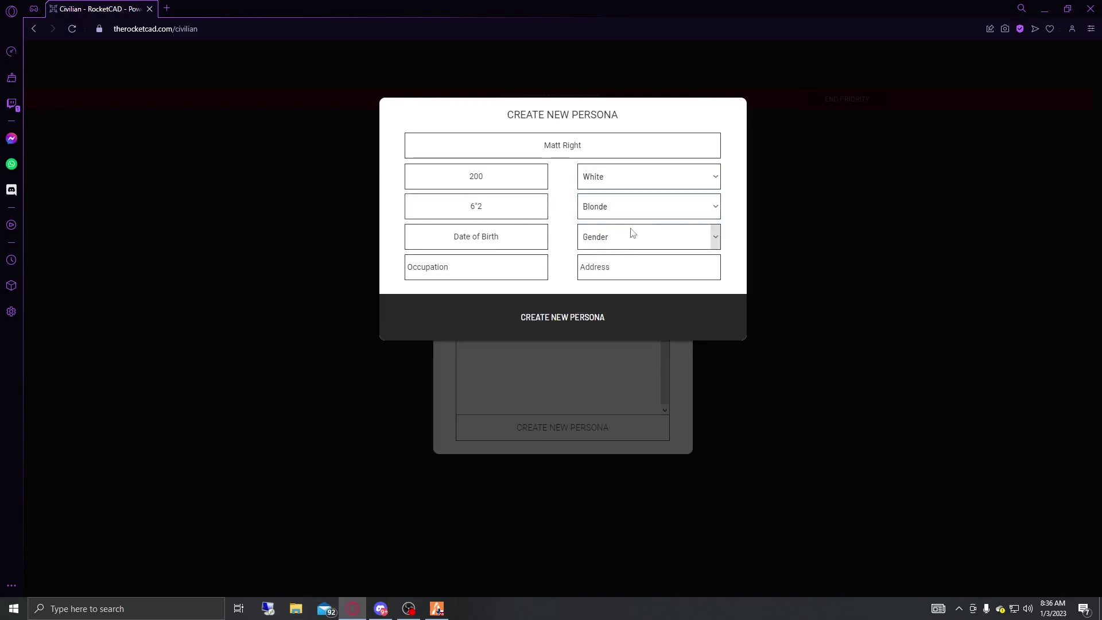
{"action": "left_click", "coordinate": [646, 207]}
{"action": "left_click", "coordinate": [631, 268]}
{"action": "type", "text": "Welder"}
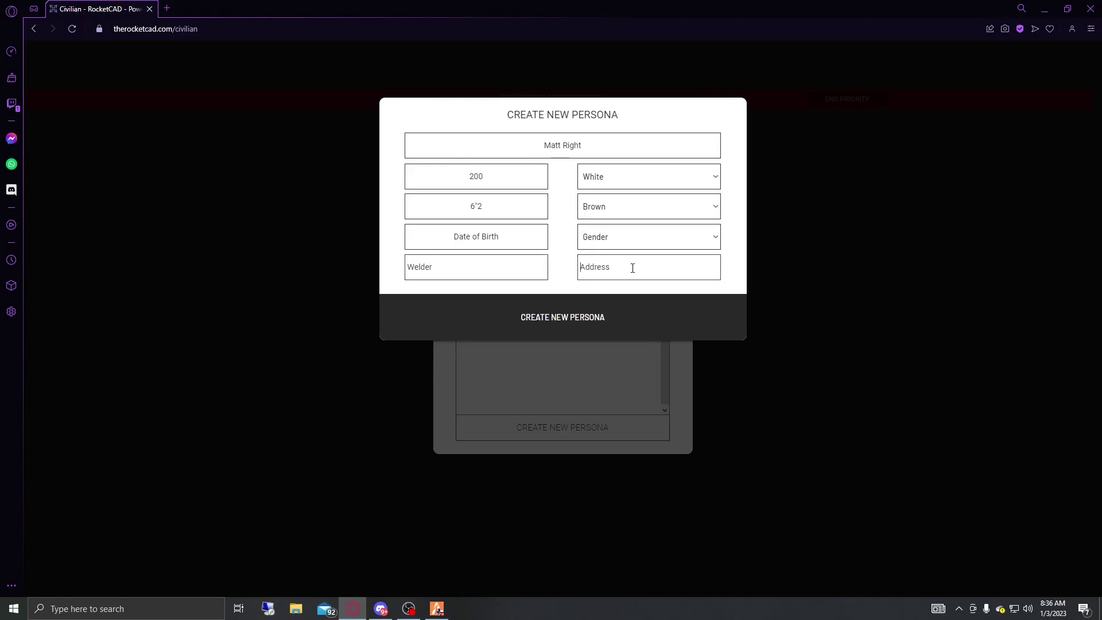
{"action": "left_click_drag", "start_coordinate": [662, 5], "coordinate": [675, 63]}
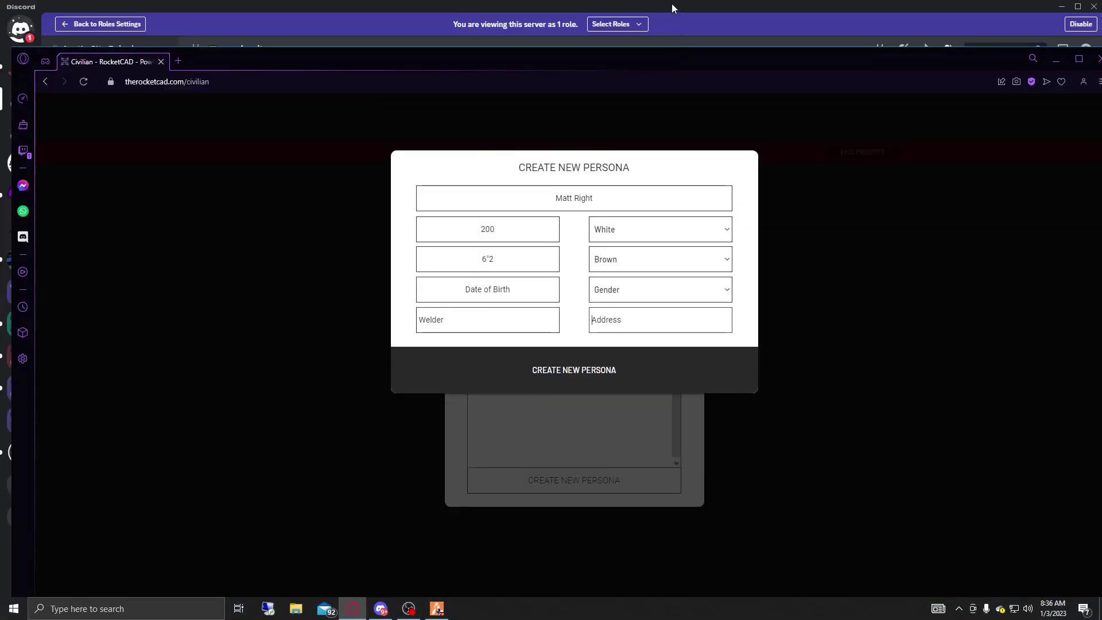
- Minimize Discord and the browser to return to the game, turning the character toward the buildings
{"action": "left_click", "coordinate": [1060, 7]}
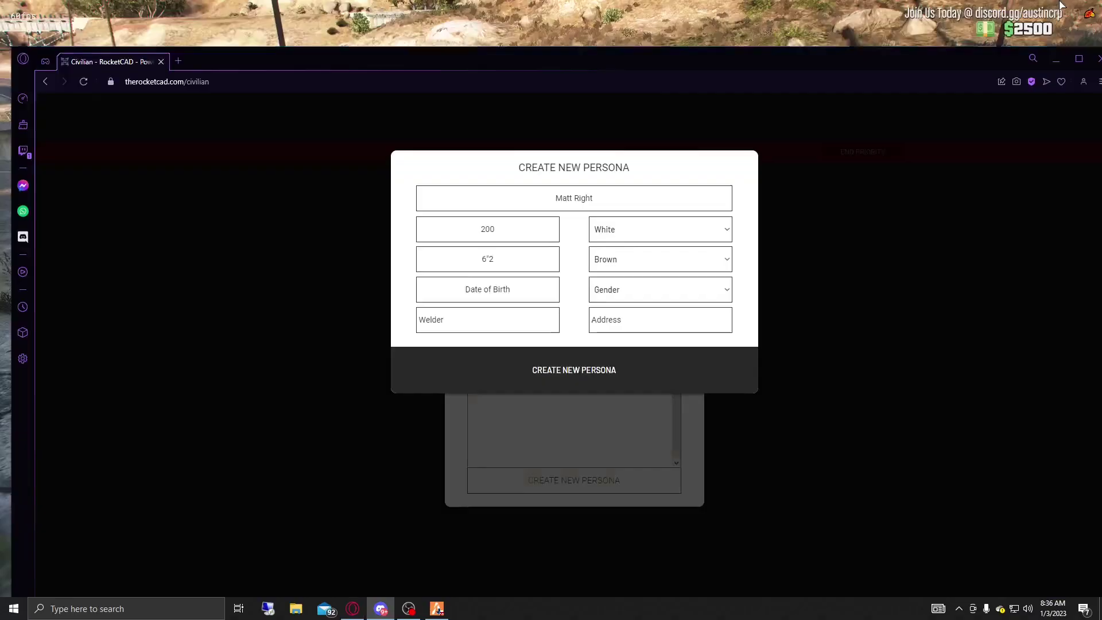
{"action": "left_click", "coordinate": [1056, 58]}
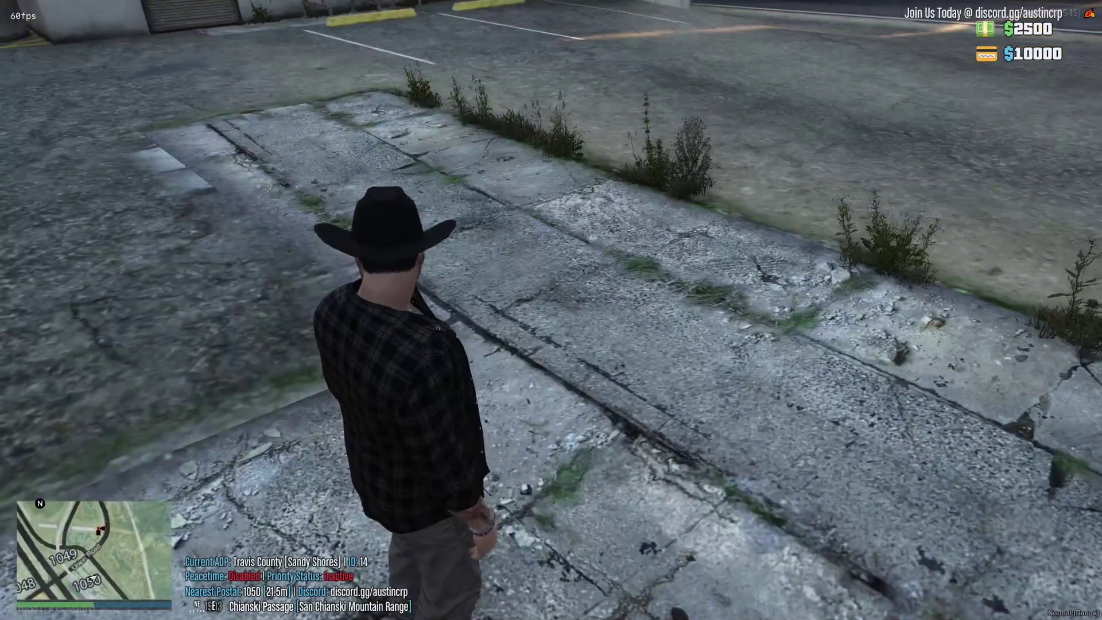
{"action": "key", "text": "a"}
- Open the pause map and cycle the legend to the East Vinewood safehouse near Bridge Street
{"action": "key", "text": "Escape"}
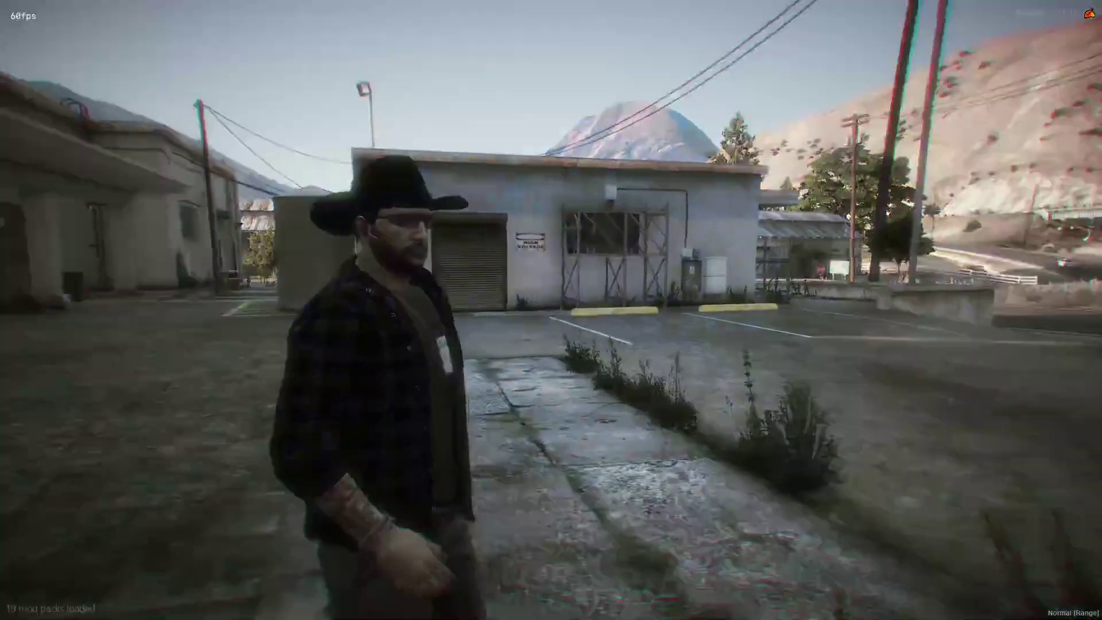
{"action": "key", "text": "Down"}
{"action": "key", "text": "Down"}
{"action": "key", "text": "Down"}
{"action": "key", "text": "Down"}
{"action": "key", "text": "Down"}
{"action": "key", "text": "Down"}
{"action": "key", "text": "Down"}
{"action": "key", "text": "Down"}
{"action": "key", "text": "Down"}
{"action": "key", "text": "Down"}
{"action": "key", "text": "Down"}
{"action": "key", "text": "Down"}
{"action": "key", "text": "Down"}
{"action": "key", "text": "Down"}
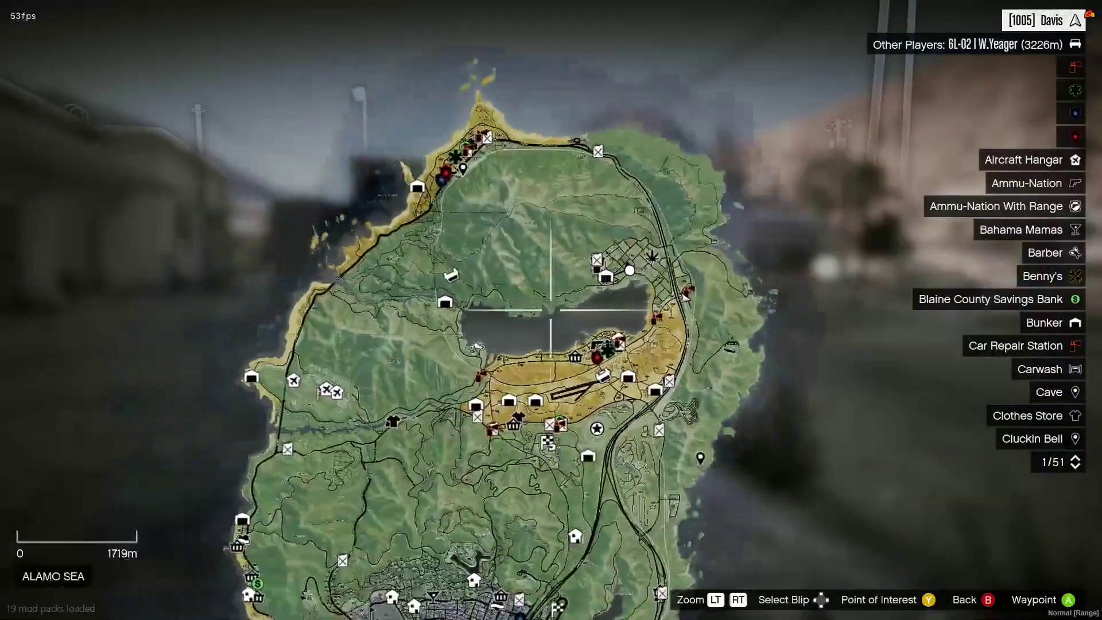
{"action": "key", "text": "Right"}
{"action": "key", "text": "Down"}
{"action": "key", "text": "Down"}
{"action": "key", "text": "Down"}
{"action": "key", "text": "Down"}
{"action": "key", "text": "Down"}
{"action": "key", "text": "Down"}
{"action": "key", "text": "Down"}
{"action": "key", "text": "Down"}
{"action": "key", "text": "Down"}
{"action": "key", "text": "Down"}
{"action": "key", "text": "Down"}
{"action": "key", "text": "Down"}
{"action": "key", "text": "Down"}
{"action": "key", "text": "Down"}
{"action": "key", "text": "Down"}
{"action": "key", "text": "Down"}
{"action": "key", "text": "Down"}
{"action": "key", "text": "Down"}
{"action": "key", "text": "Down"}
{"action": "key", "text": "Down"}
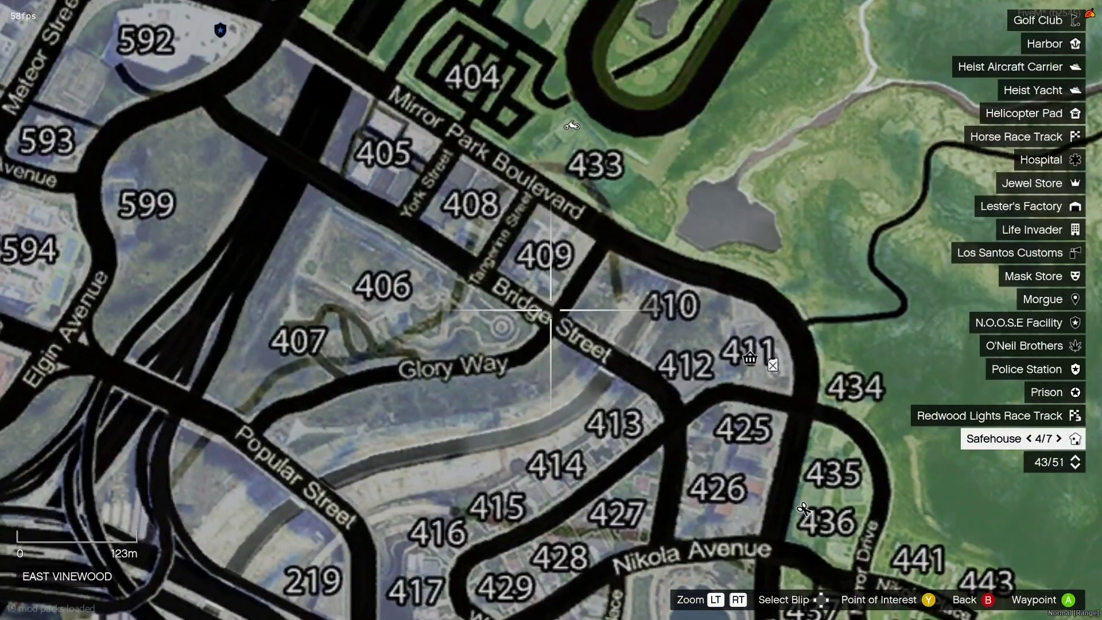
{"action": "key", "text": "shift+Tab"}
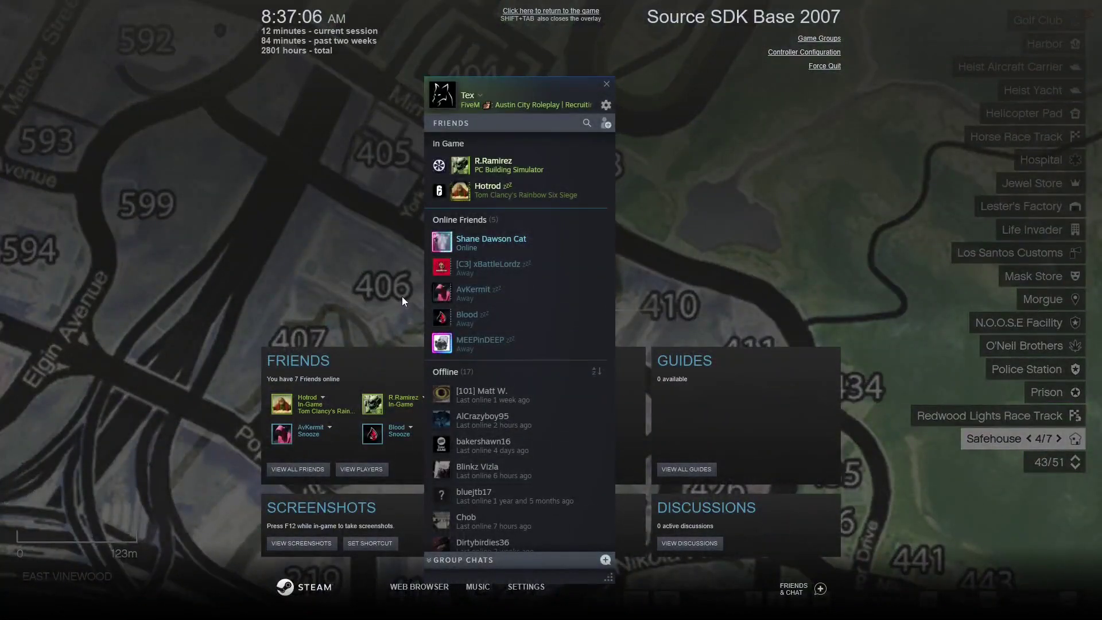
- Close the Steam overlay and bring the RocketCAD persona form back to the front
{"action": "key", "text": "shift+Tab"}
{"action": "key", "text": "super"}
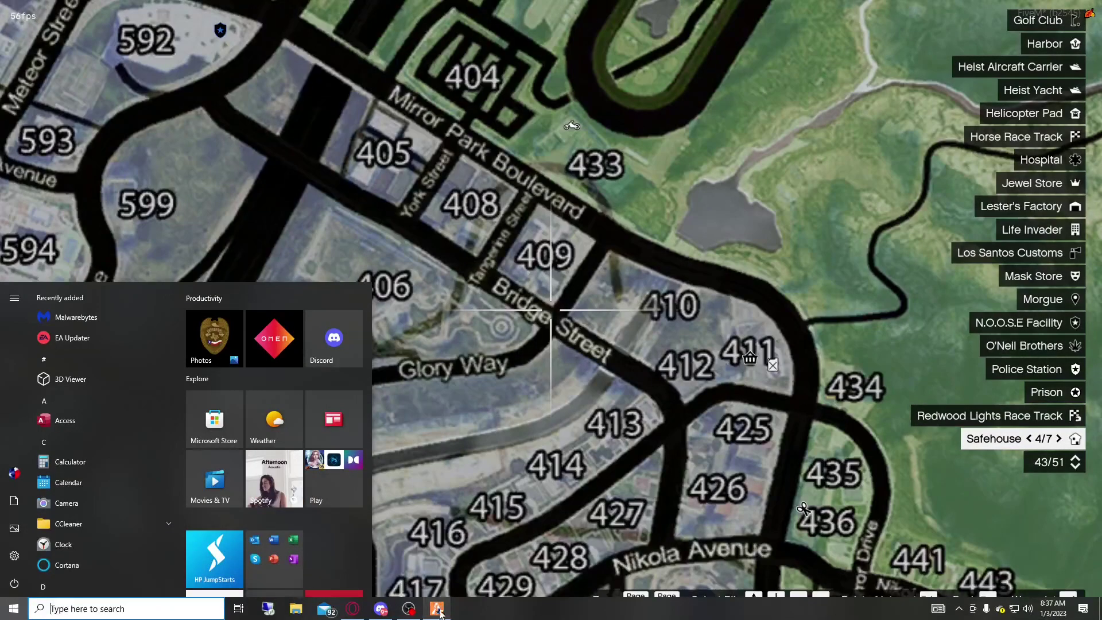
{"action": "left_click", "coordinate": [347, 607]}
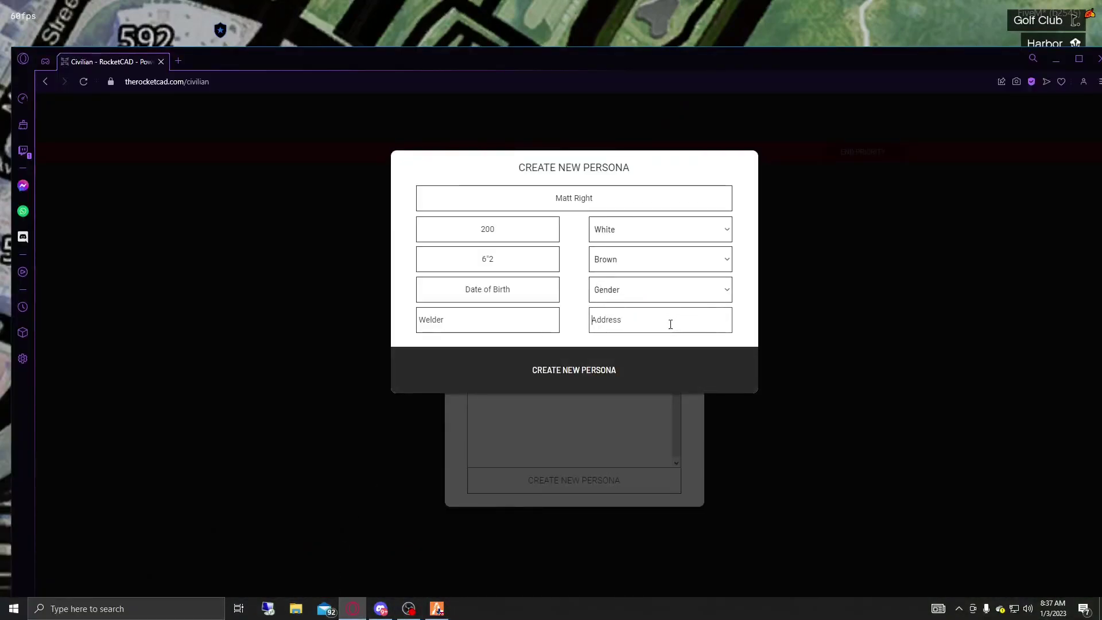
- Fill in the street address from the suggestion, birth date 12/17/1990, and create the persona
{"action": "type", "text": "409"}
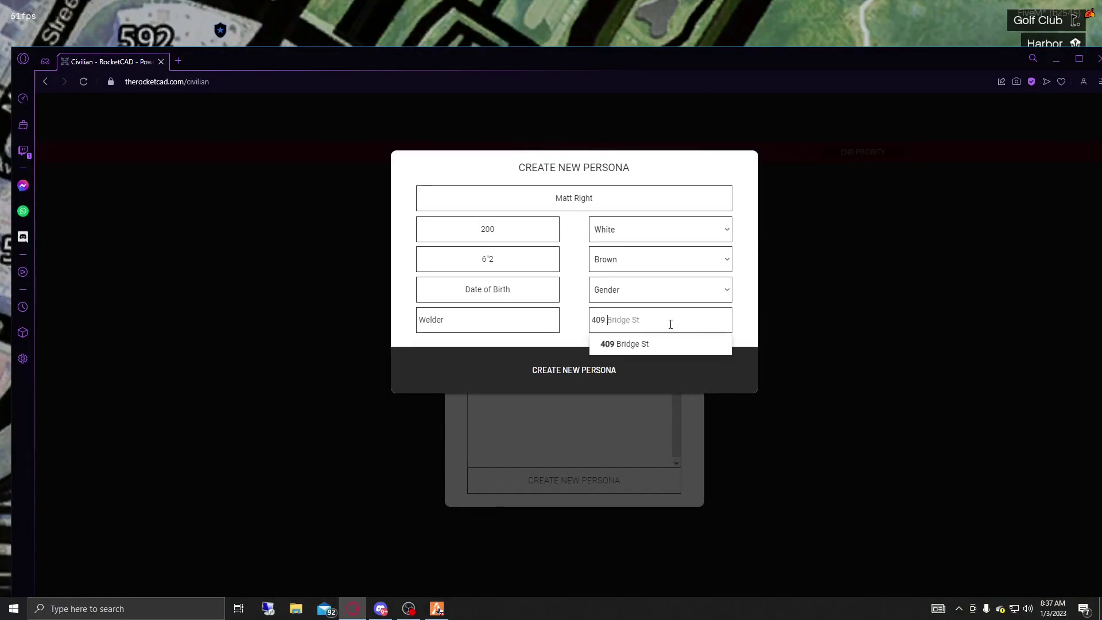
{"action": "type", "text": " B"}
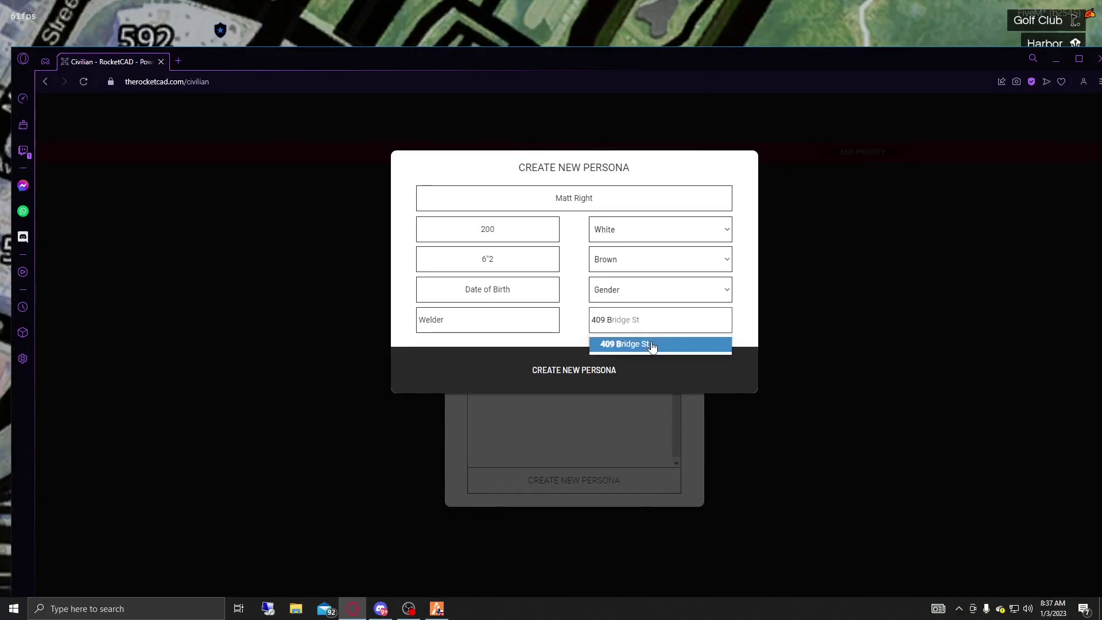
{"action": "left_click", "coordinate": [652, 344]}
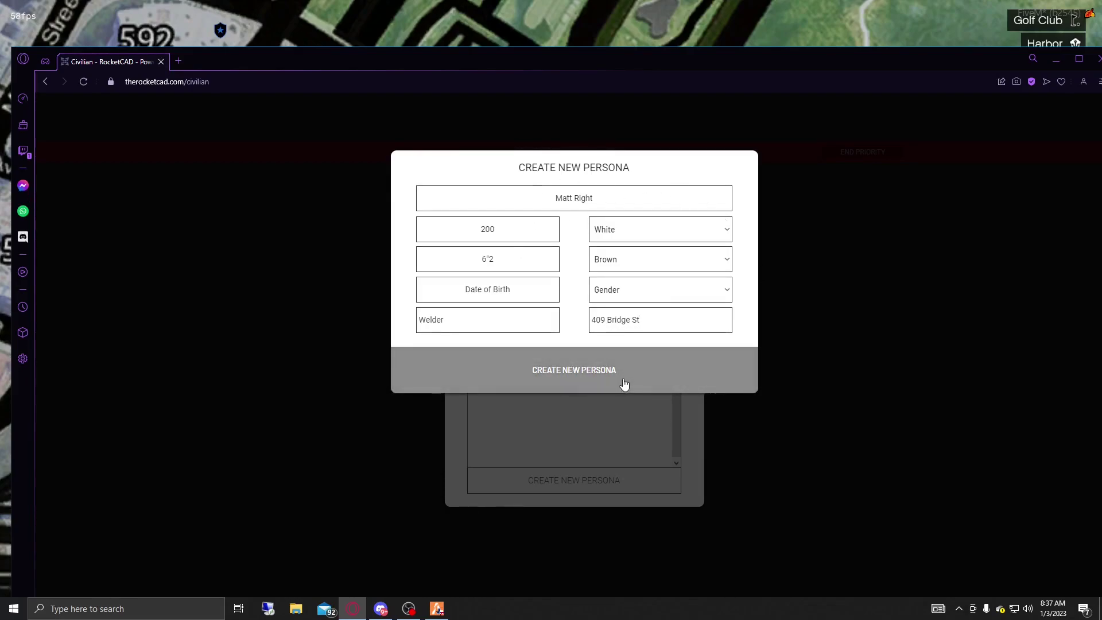
{"action": "left_click", "coordinate": [518, 285]}
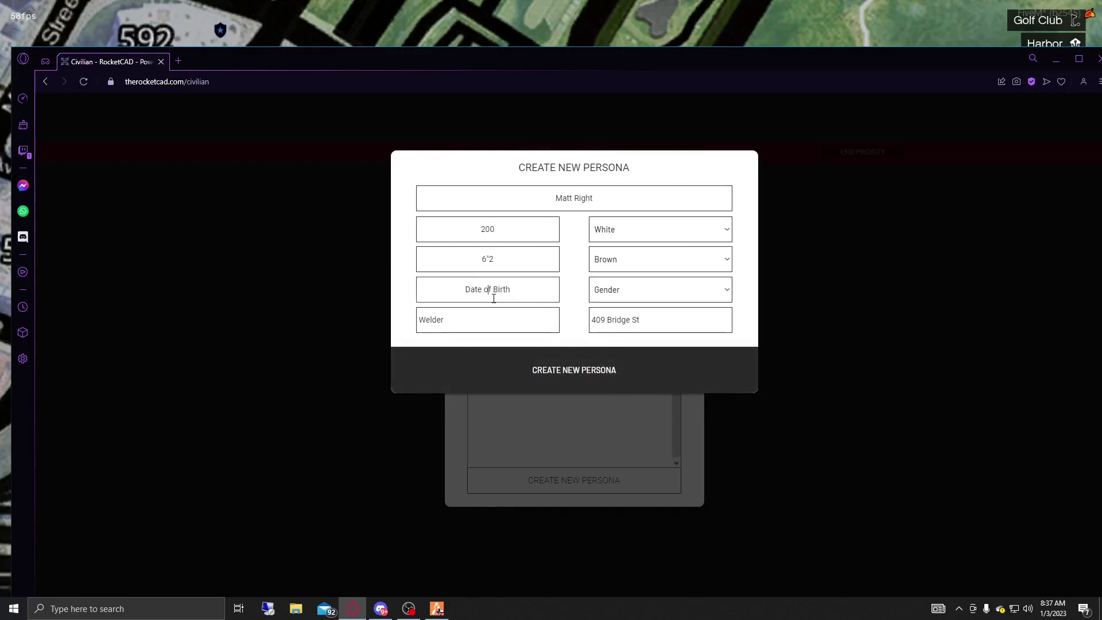
{"action": "type", "text": "12"}
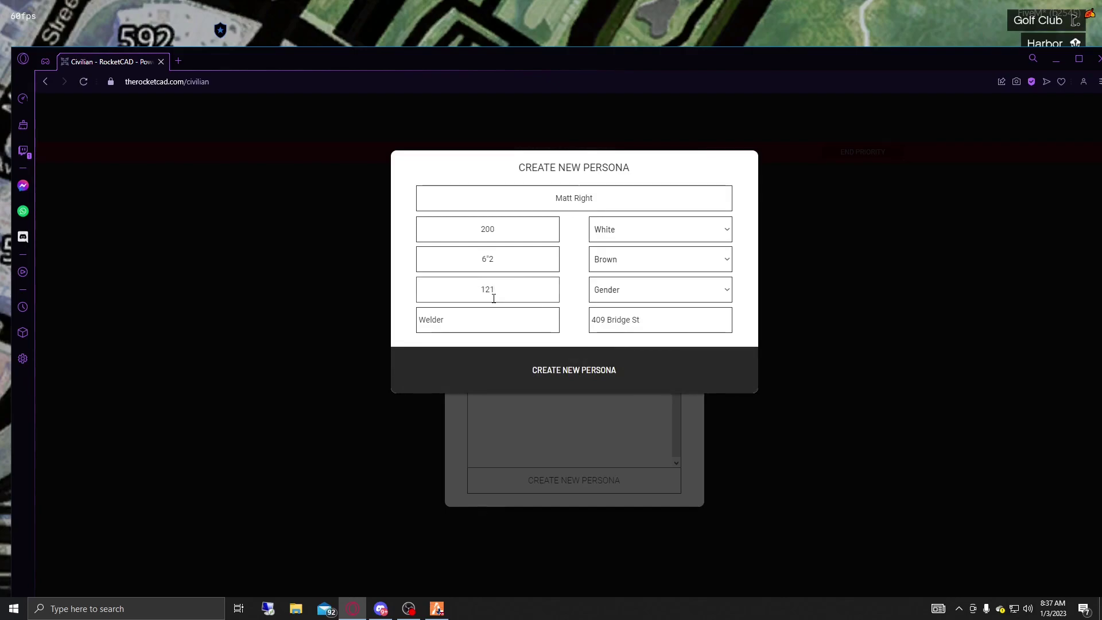
{"action": "type", "text": "/"}
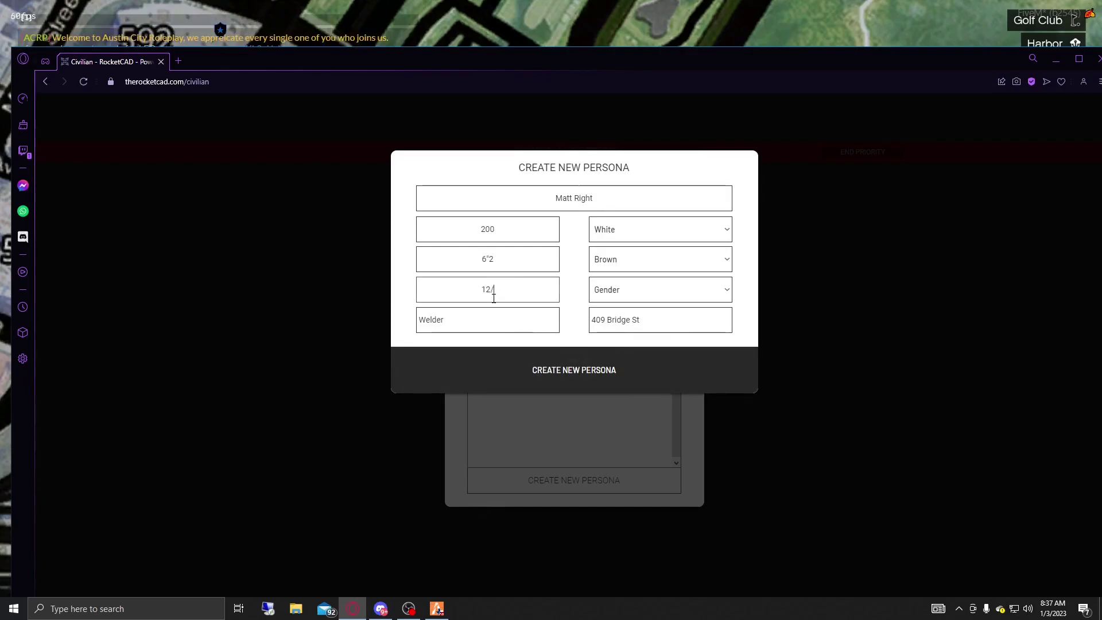
{"action": "type", "text": "17/1990"}
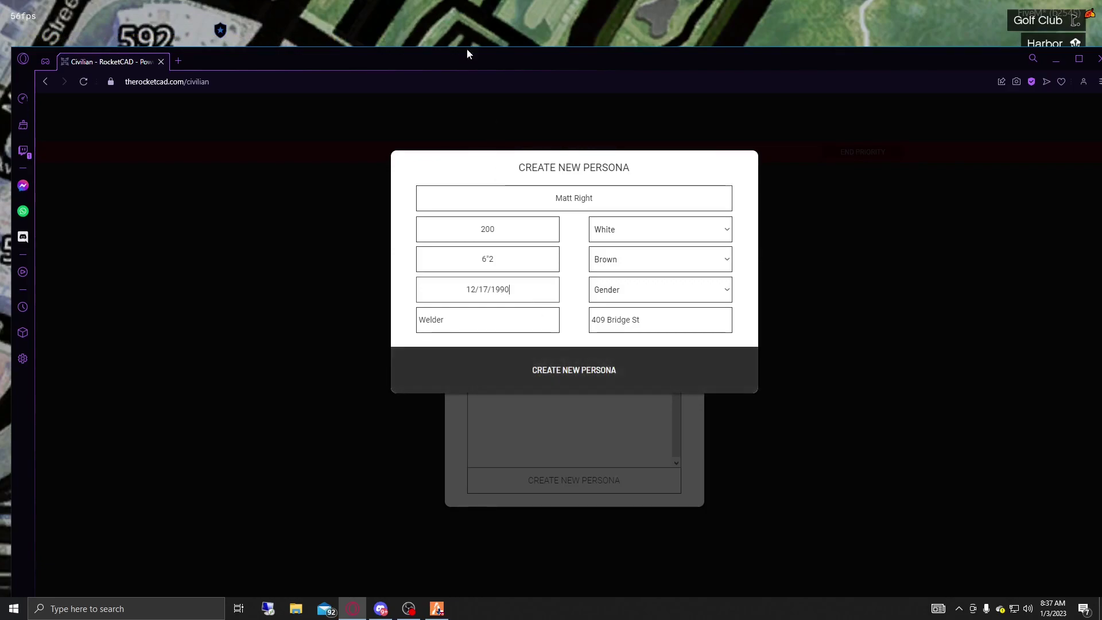
{"action": "left_click", "coordinate": [594, 383]}
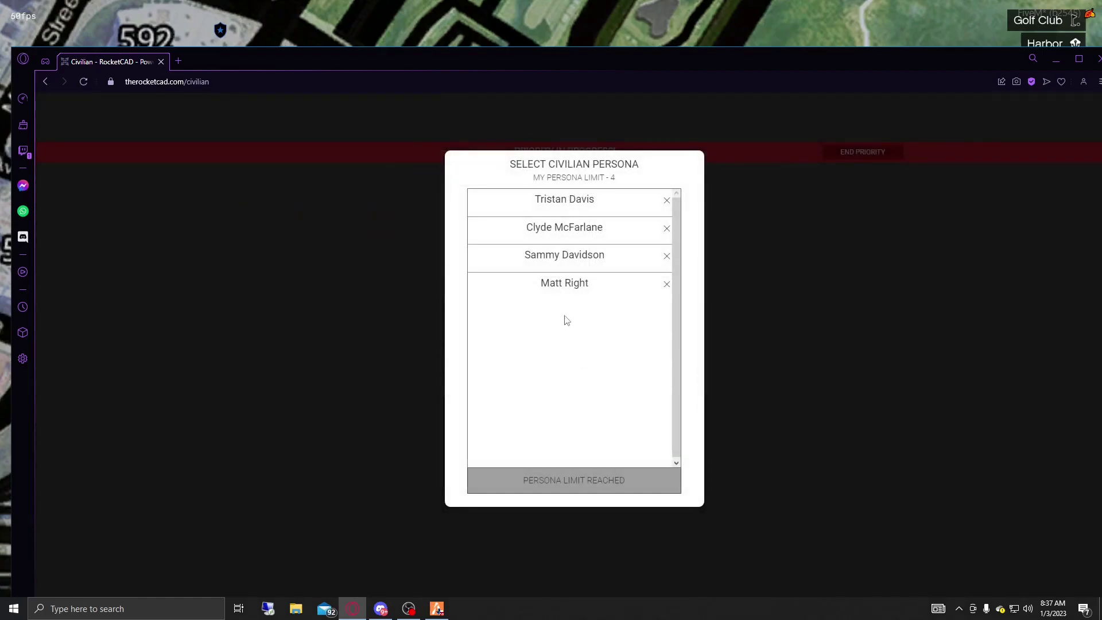
- Select the new persona and save a medical profile marked organ donor with blood type A-
{"action": "left_click", "coordinate": [565, 285]}
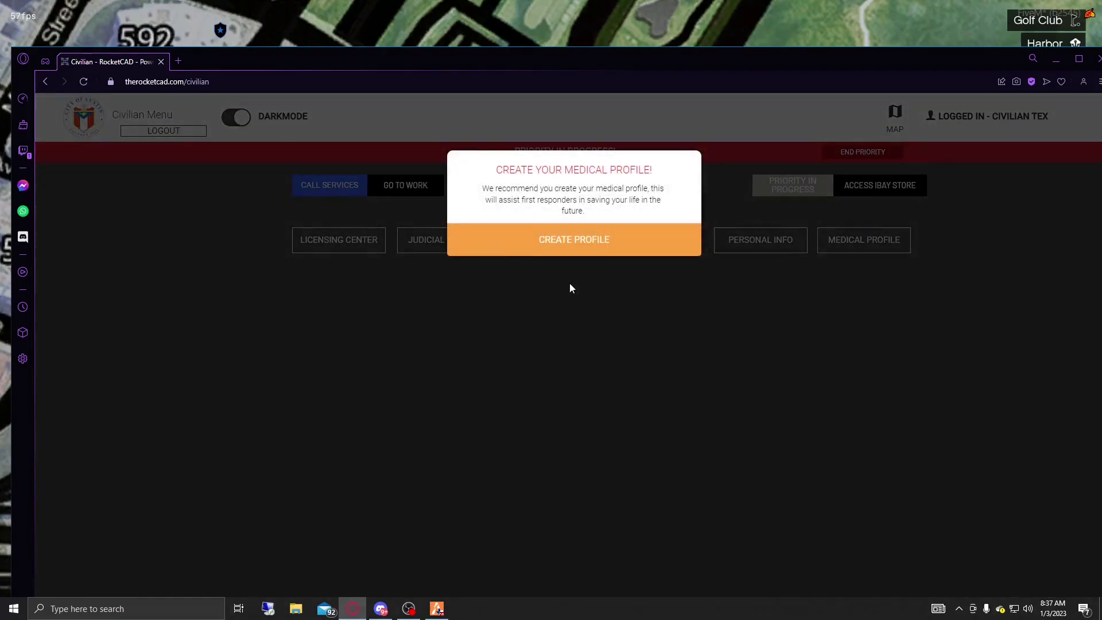
{"action": "left_click", "coordinate": [576, 243]}
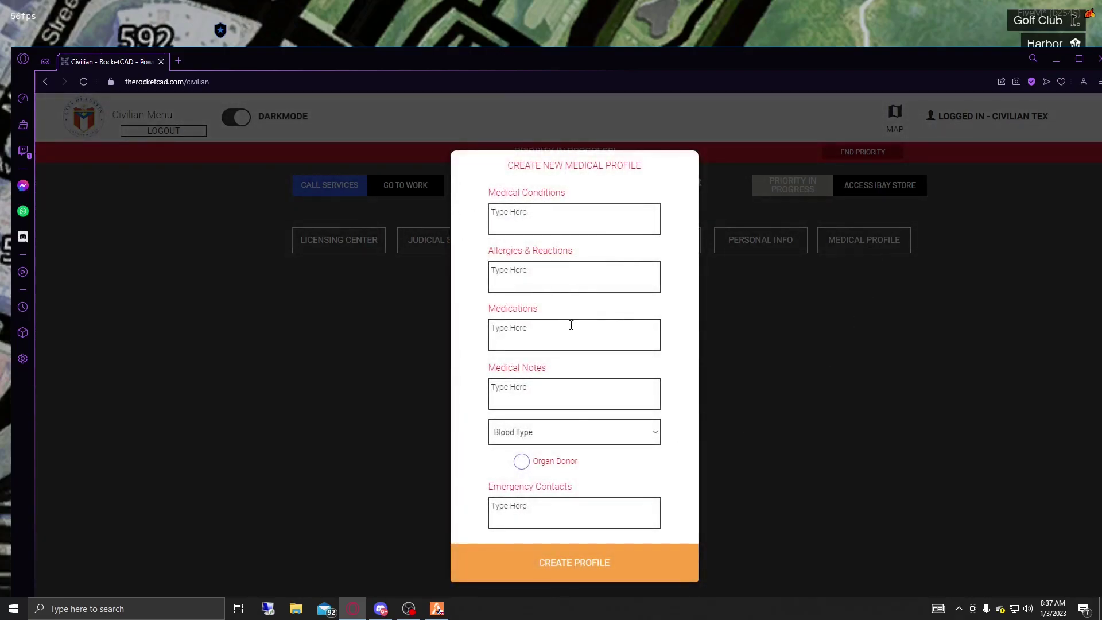
{"action": "left_click", "coordinate": [520, 462]}
{"action": "left_click", "coordinate": [605, 441]}
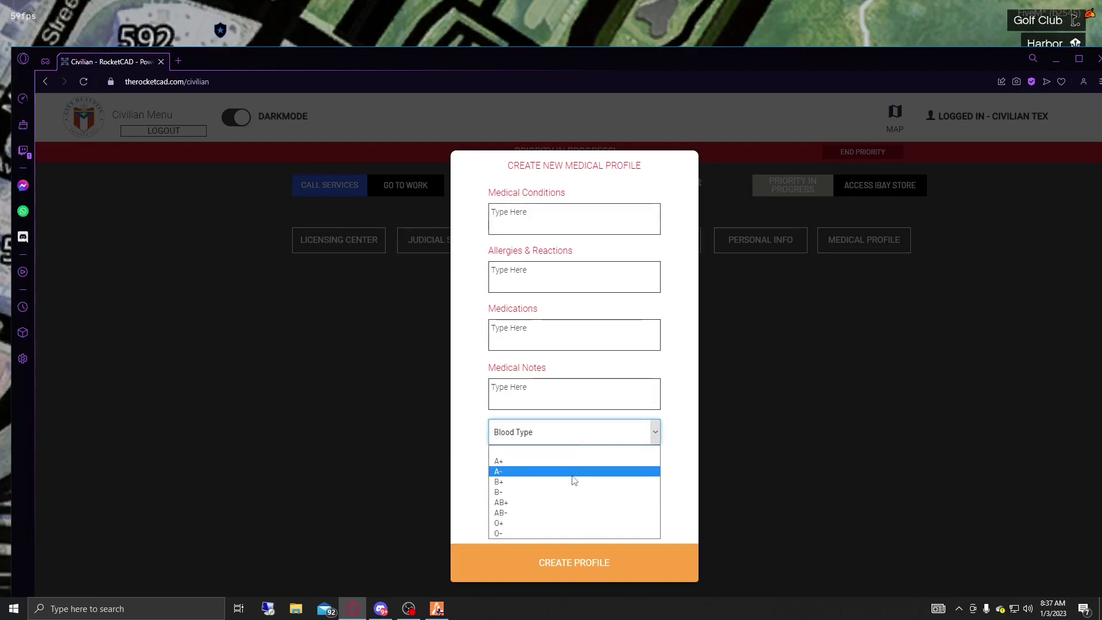
{"action": "left_click", "coordinate": [573, 473]}
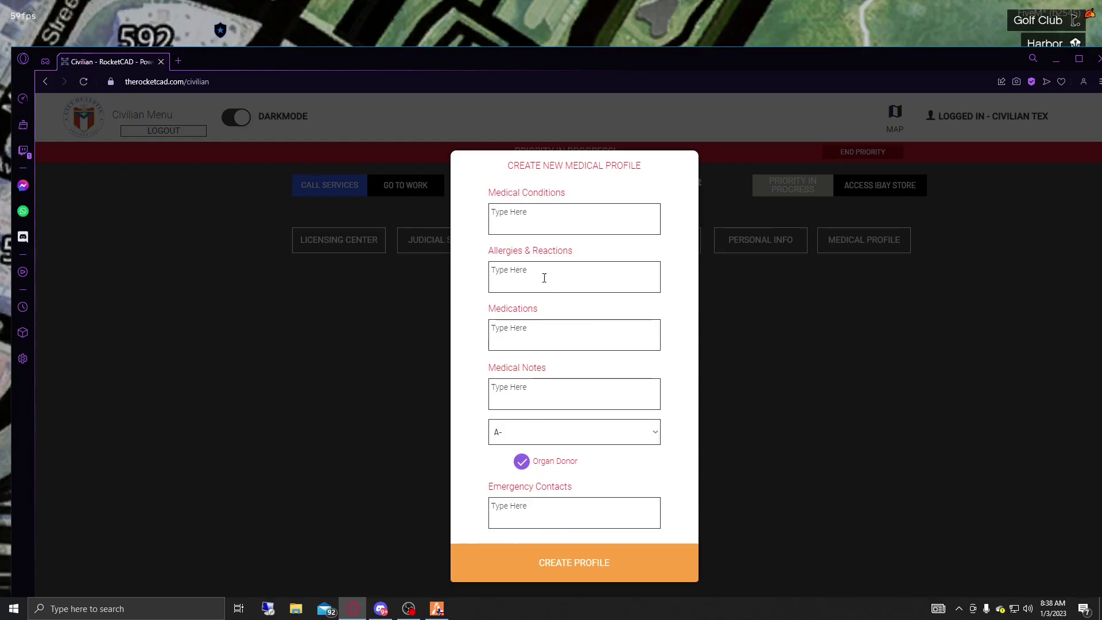
{"action": "left_click", "coordinate": [613, 579]}
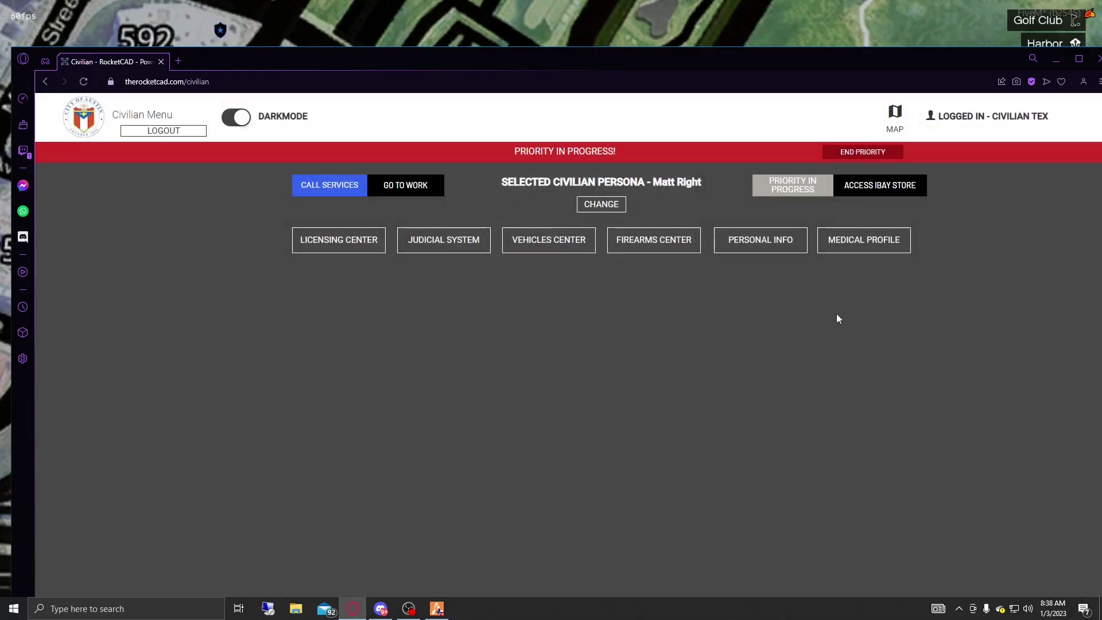
- Maximize the browser, open the License Center, and change the boating, hunting and firearm license statuses
{"action": "double_click", "coordinate": [604, 52]}
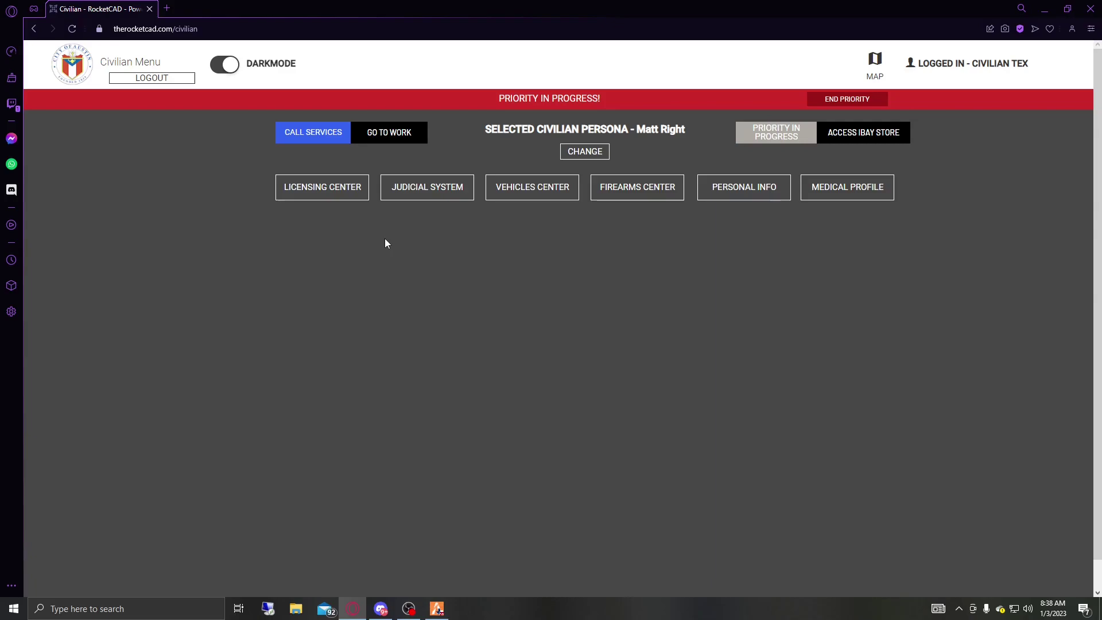
{"action": "left_click", "coordinate": [312, 190]}
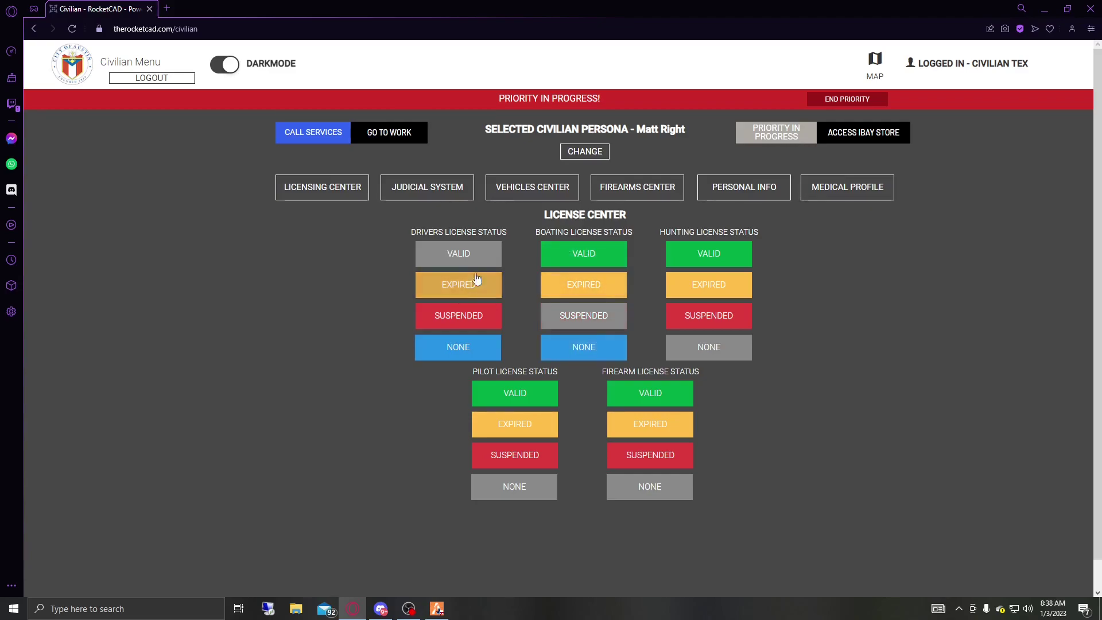
{"action": "left_click", "coordinate": [597, 347]}
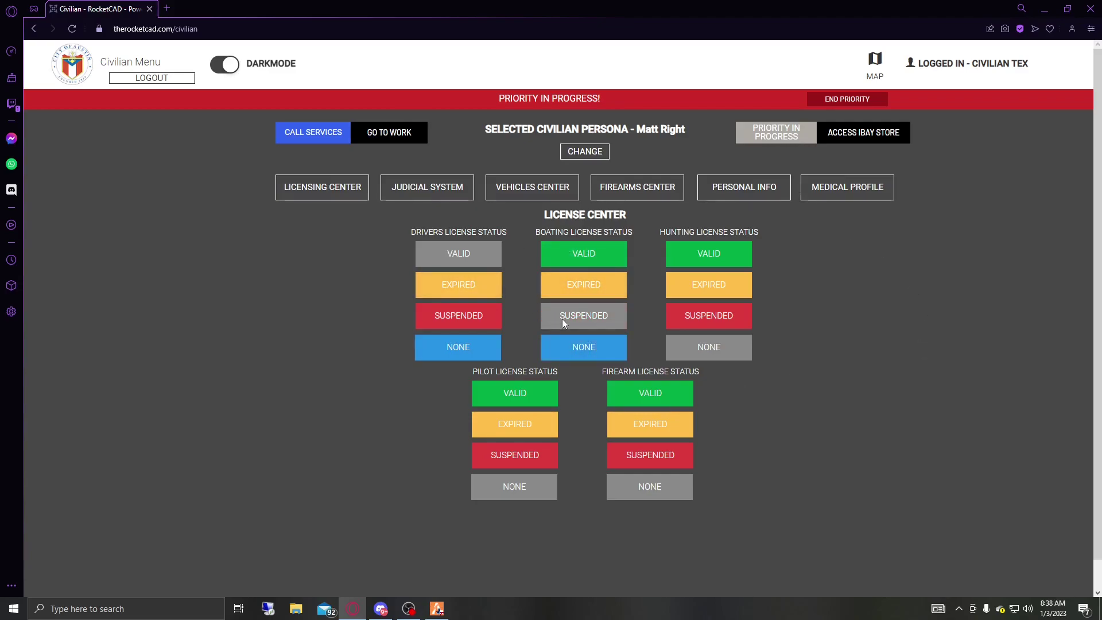
{"action": "left_click", "coordinate": [737, 286]}
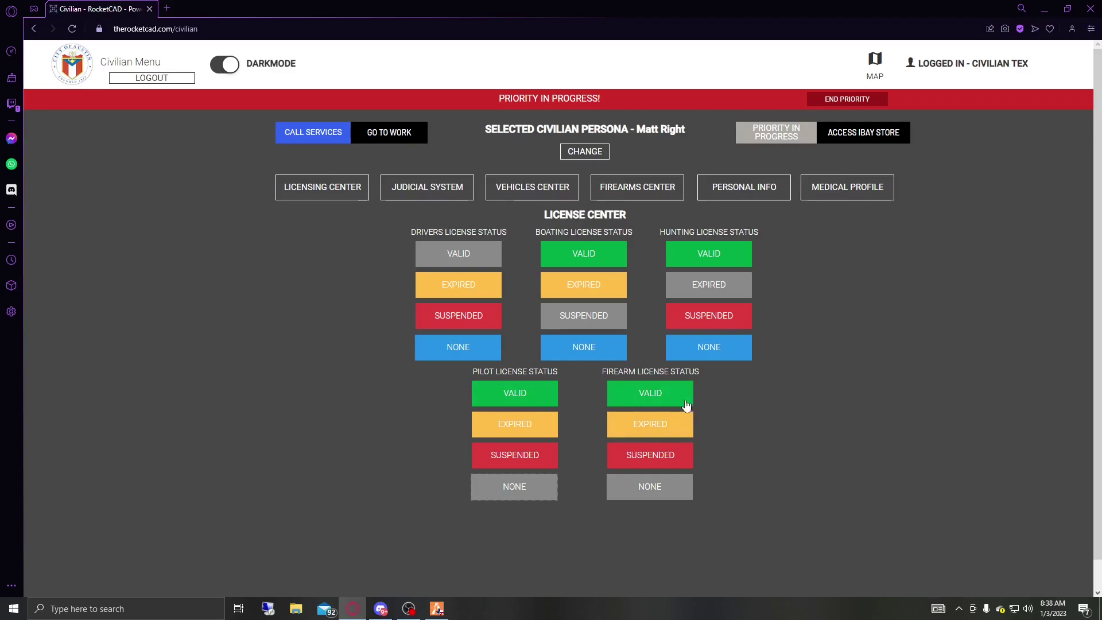
{"action": "left_click", "coordinate": [683, 427]}
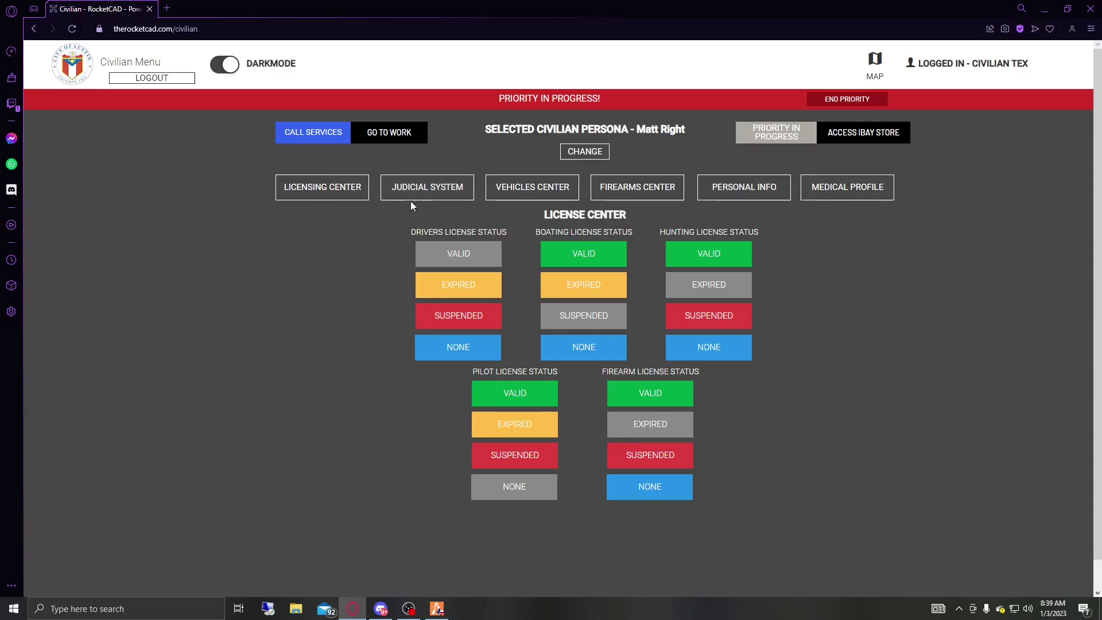
- Go from Judicial System to Vehicles Center, showing the persona's empty My Vehicles list
{"action": "left_click", "coordinate": [429, 189]}
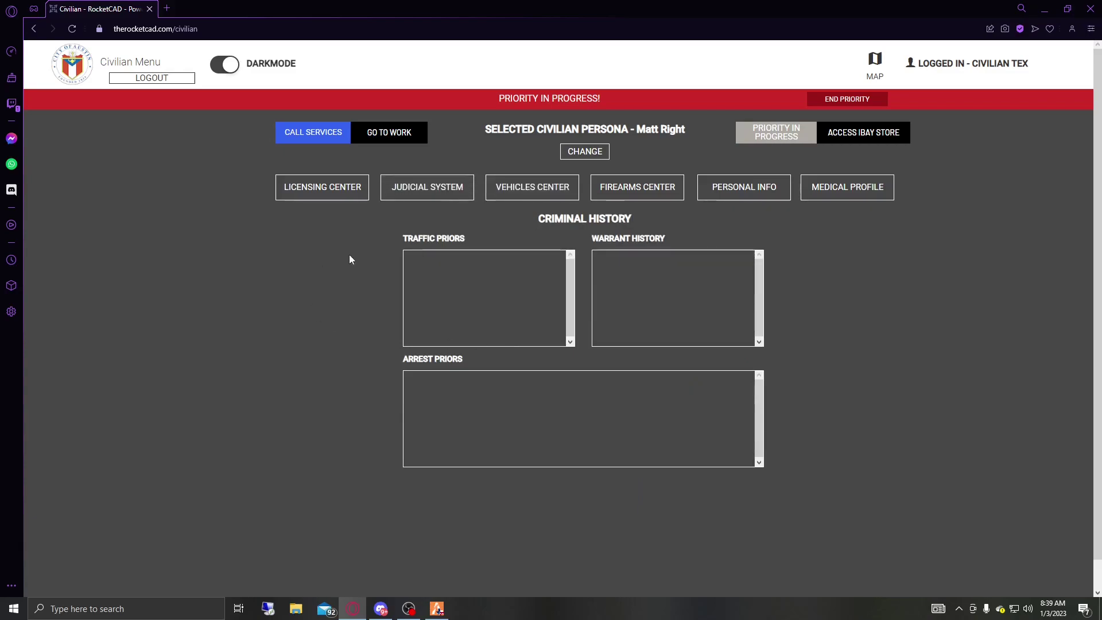
{"action": "scroll", "coordinate": [460, 336], "scroll_direction": "down", "scroll_amount": 1}
{"action": "scroll", "coordinate": [456, 319], "scroll_direction": "up", "scroll_amount": 1}
{"action": "left_click", "coordinate": [519, 190]}
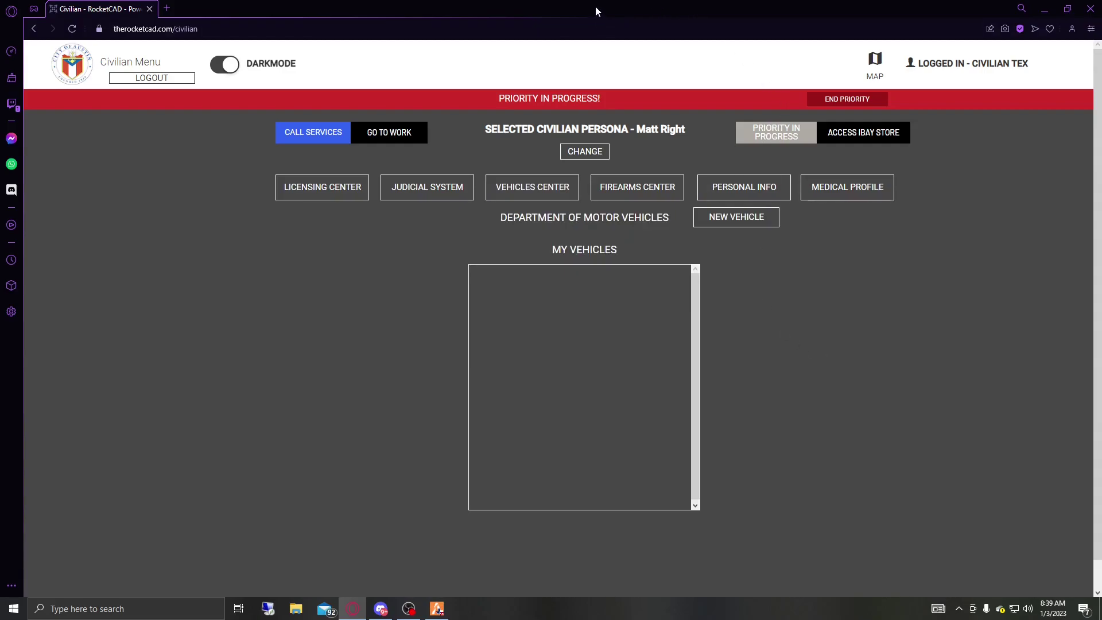
- Switch to FiveM, close the map and open vMenu's Saved Vehicles list
{"action": "key", "text": "alt+Tab"}
{"action": "key", "text": "Escape"}
{"action": "key", "text": "Escape"}
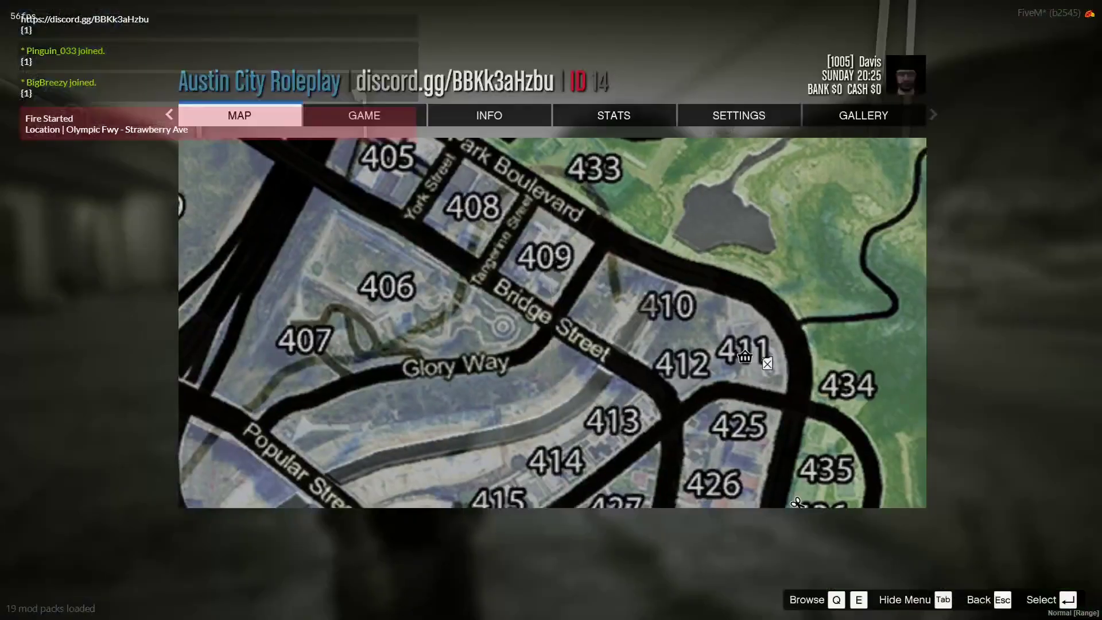
{"action": "key", "text": "m"}
{"action": "key", "text": "Down"}
- Spawn the saved Silverado pickup from the Off-Road category
{"action": "key", "text": "Down"}
{"action": "key", "text": "Down"}
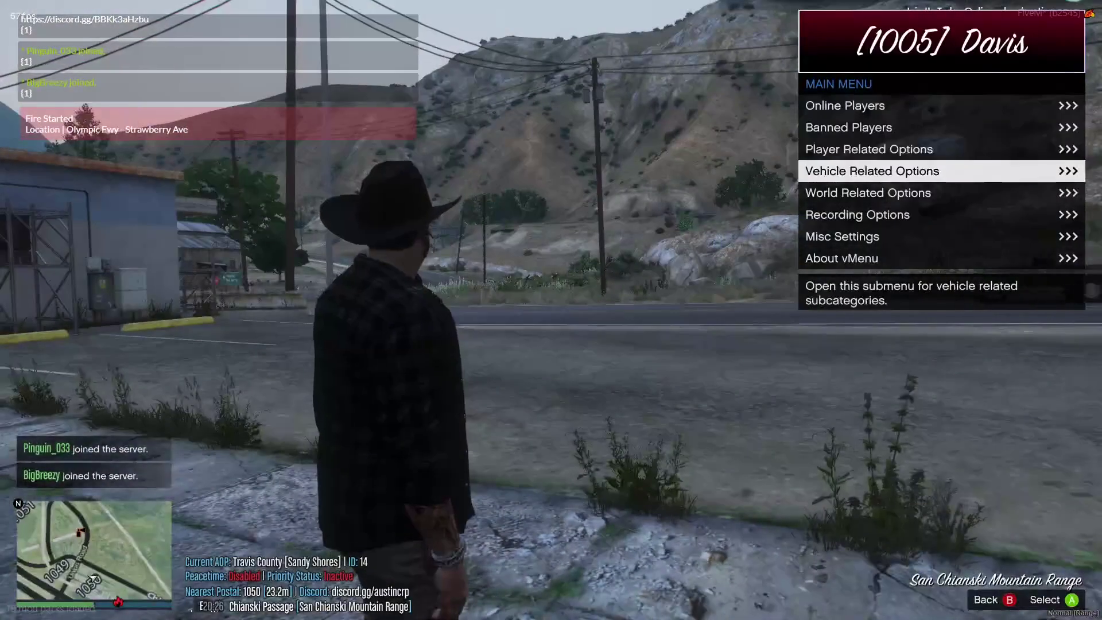
{"action": "key", "text": "Return"}
{"action": "key", "text": "Up"}
{"action": "key", "text": "Up"}
{"action": "key", "text": "Return"}
{"action": "key", "text": "Down"}
{"action": "key", "text": "Down"}
{"action": "key", "text": "Down"}
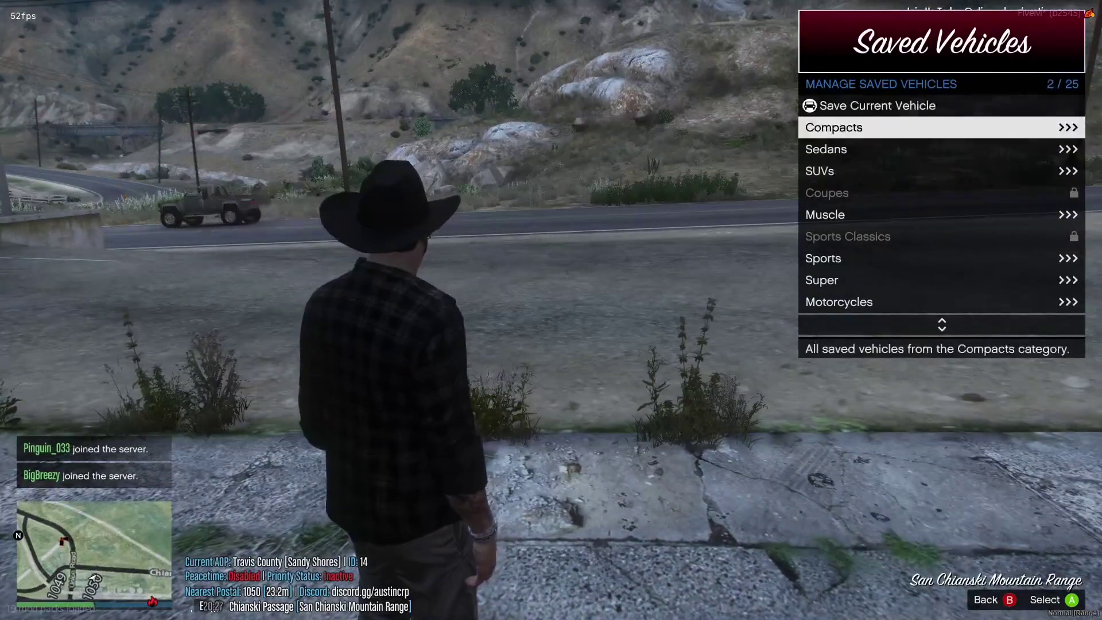
{"action": "key", "text": "Down"}
{"action": "key", "text": "Down"}
{"action": "key", "text": "Down"}
{"action": "key", "text": "Down"}
{"action": "key", "text": "Down"}
{"action": "key", "text": "Down"}
{"action": "key", "text": "Down"}
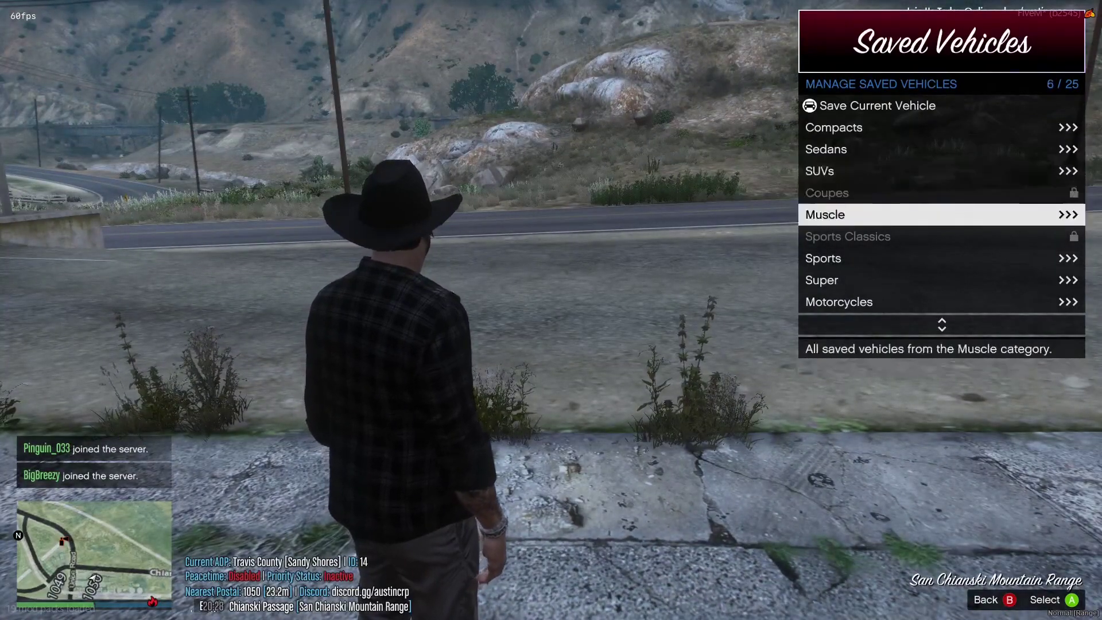
{"action": "key", "text": "Down"}
{"action": "key", "text": "Down"}
{"action": "key", "text": "Up"}
{"action": "key", "text": "Up"}
{"action": "key", "text": "Return"}
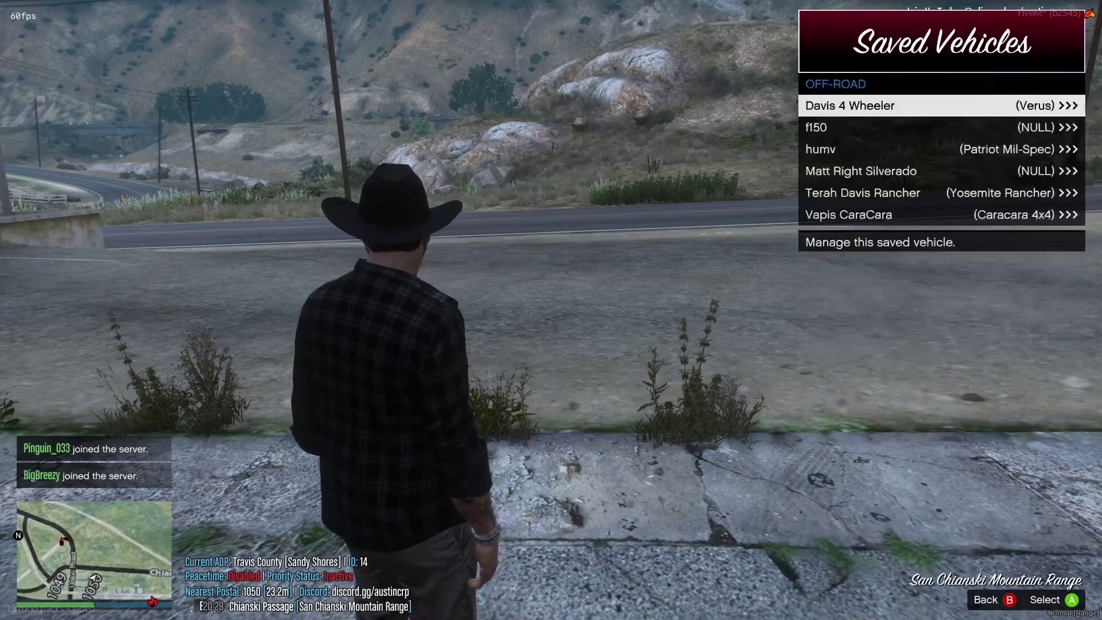
{"action": "key", "text": "Down"}
{"action": "key", "text": "Down"}
{"action": "key", "text": "Down"}
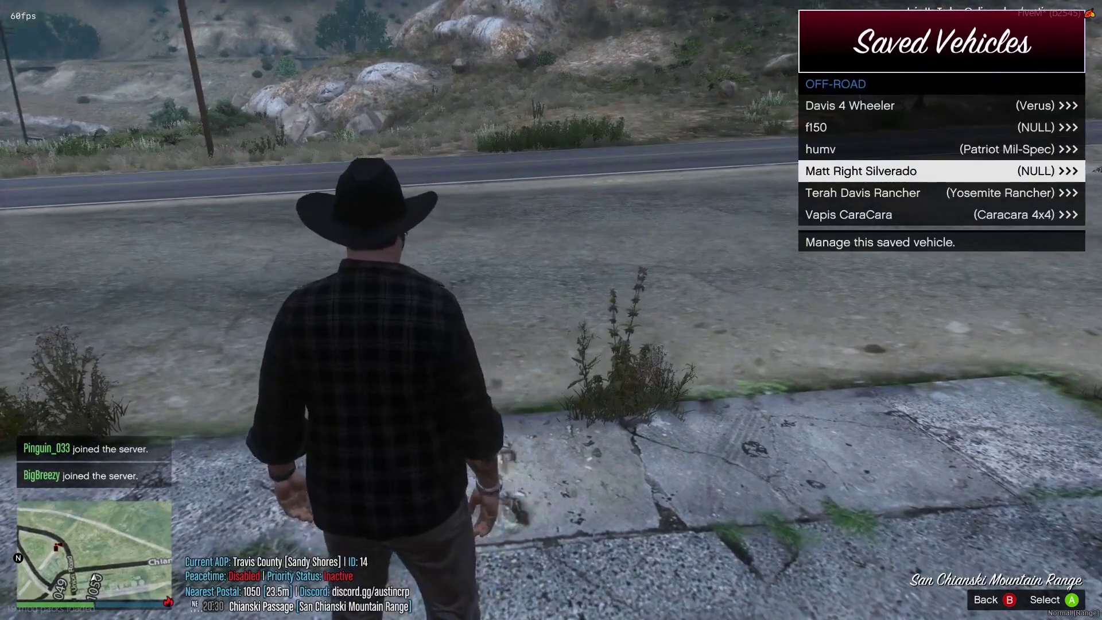
{"action": "key", "text": "Return"}
{"action": "key", "text": "Return"}
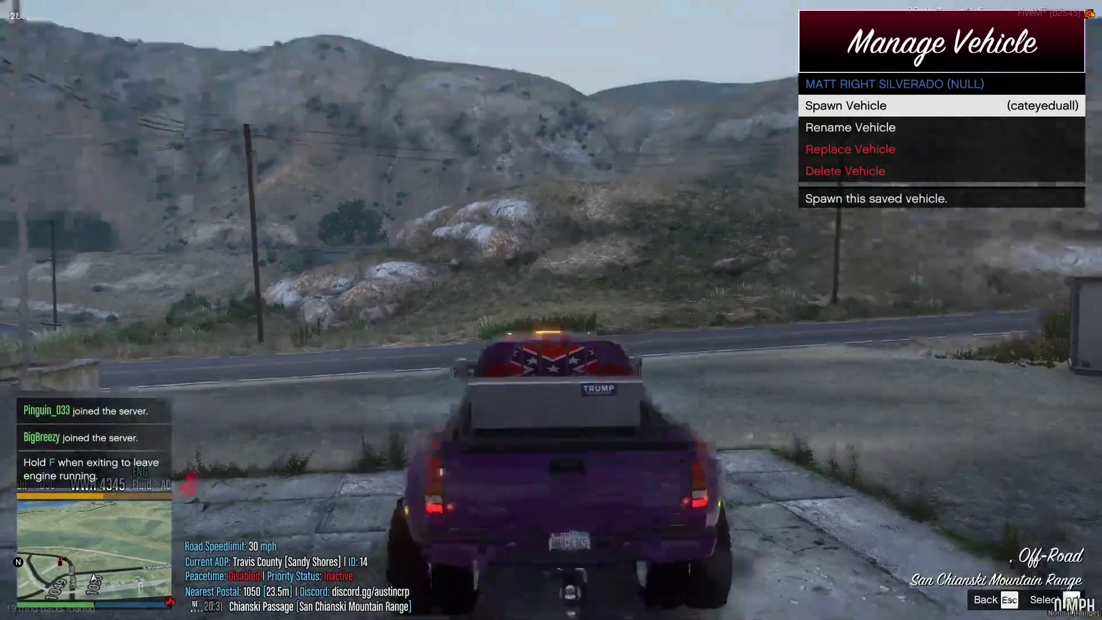
- Close vMenu and drive the purple Silverado toward the road
{"action": "key", "text": "BackSpace"}
{"action": "key", "text": "BackSpace"}
{"action": "key", "text": "BackSpace"}
{"action": "key", "text": "BackSpace"}
{"action": "key", "text": "BackSpace"}
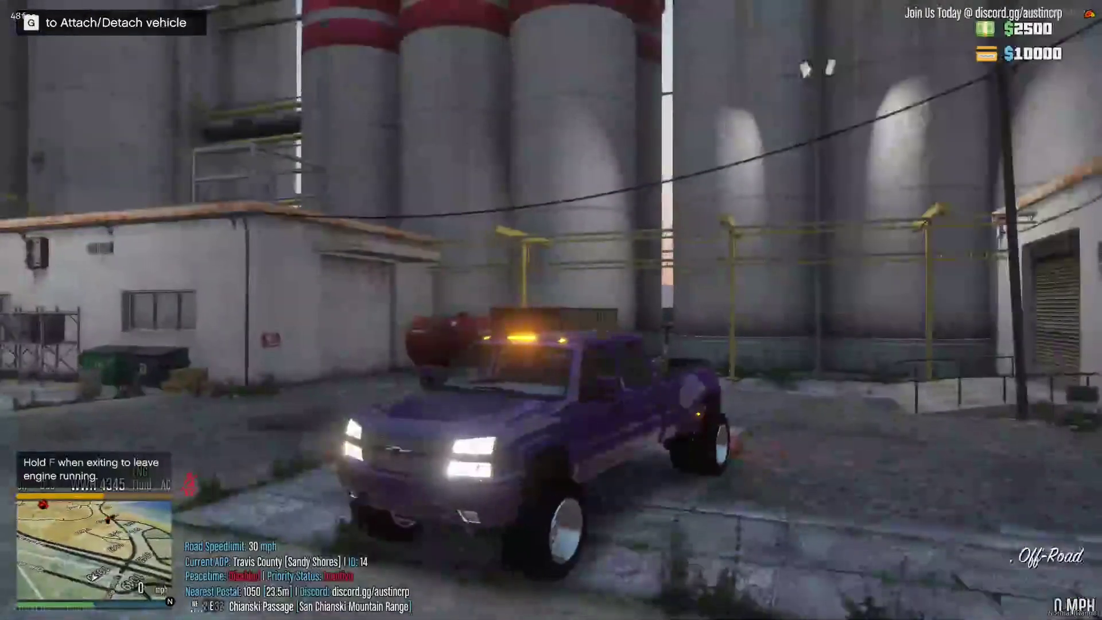
{"action": "key", "text": "w"}
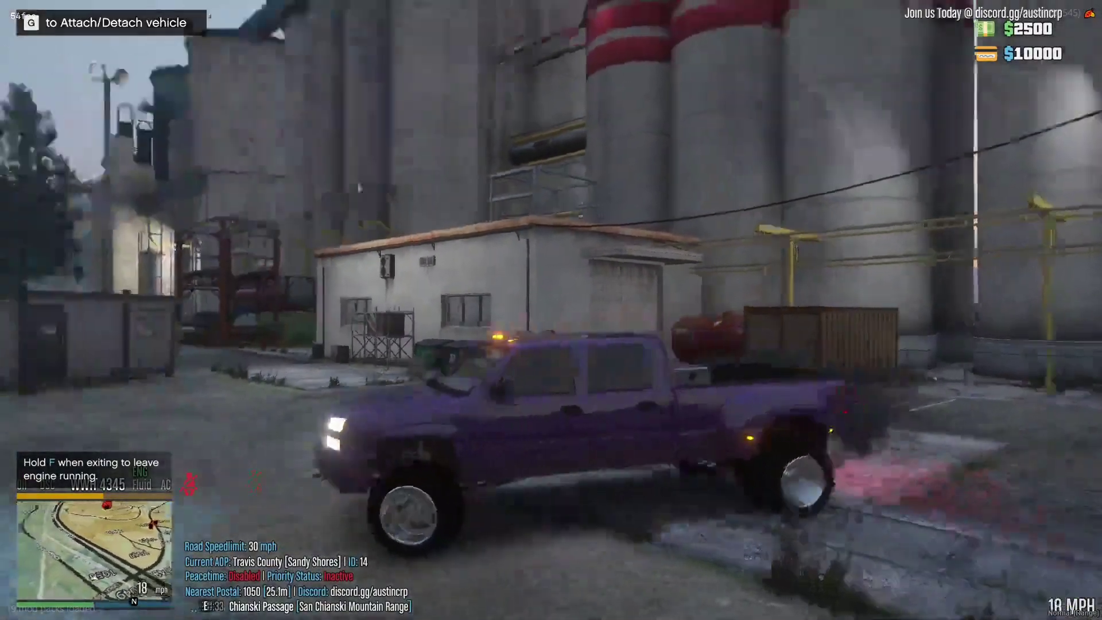
{"action": "key", "text": "a"}
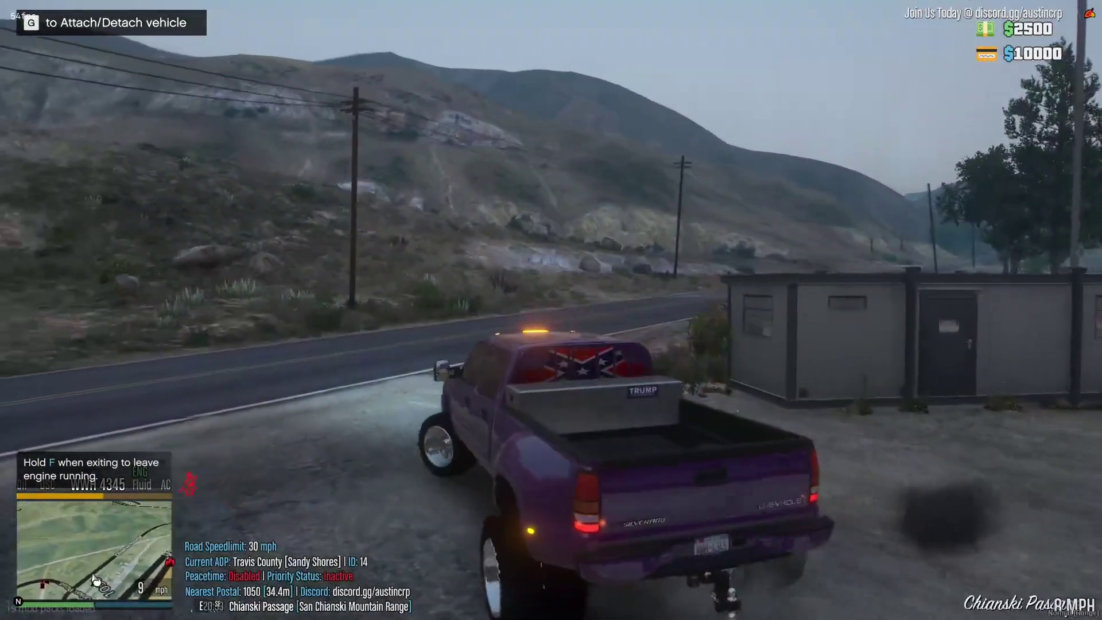
- Set the truck's primary colour to Metallic Black in vMenu's Vehicle Colors
{"action": "key", "text": "m"}
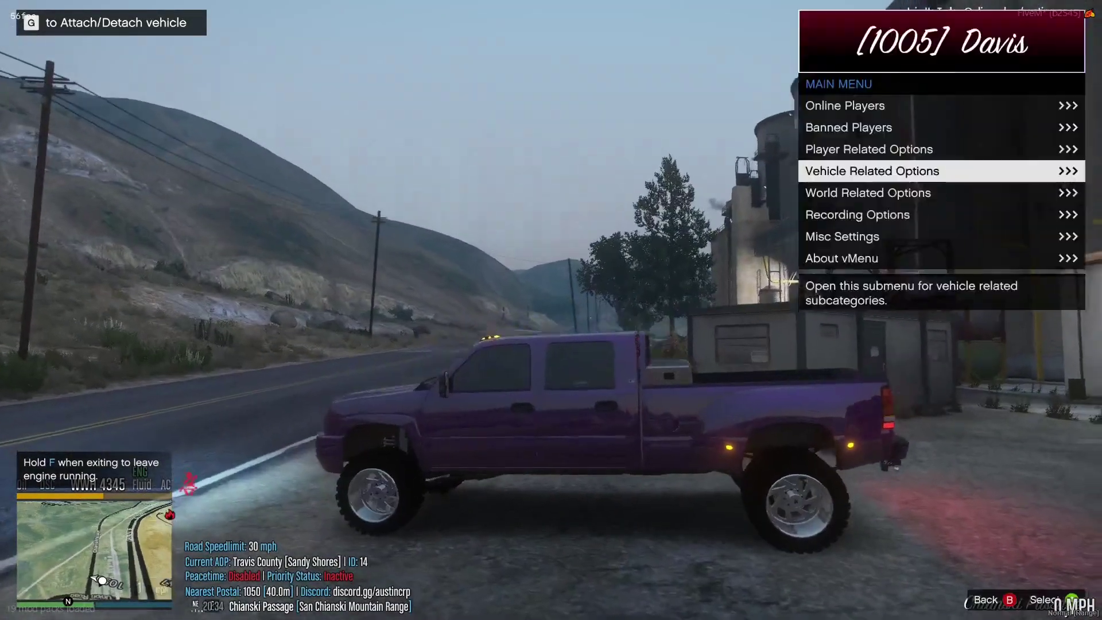
{"action": "key", "text": "Up"}
{"action": "key", "text": "Down"}
{"action": "key", "text": "Return"}
{"action": "key", "text": "Return"}
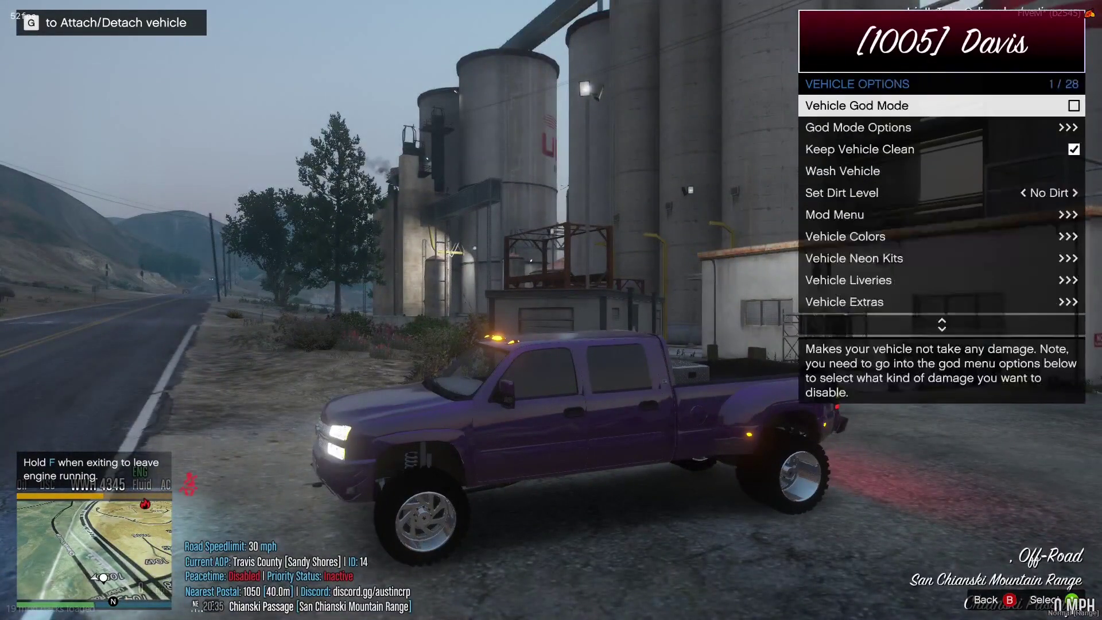
{"action": "key", "text": "Down"}
{"action": "key", "text": "Down"}
{"action": "key", "text": "Down"}
{"action": "key", "text": "Down"}
{"action": "key", "text": "Down"}
{"action": "key", "text": "Down"}
{"action": "key", "text": "Return"}
{"action": "key", "text": "Return"}
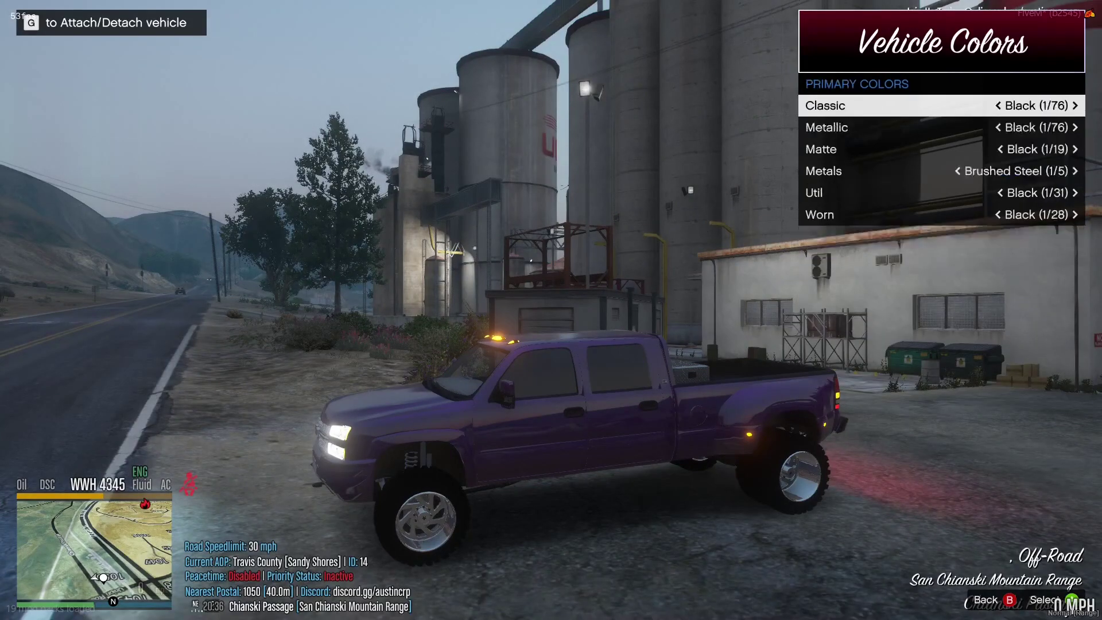
{"action": "key", "text": "Down"}
{"action": "key", "text": "BackSpace"}
{"action": "key", "text": "BackSpace"}
{"action": "key", "text": "BackSpace"}
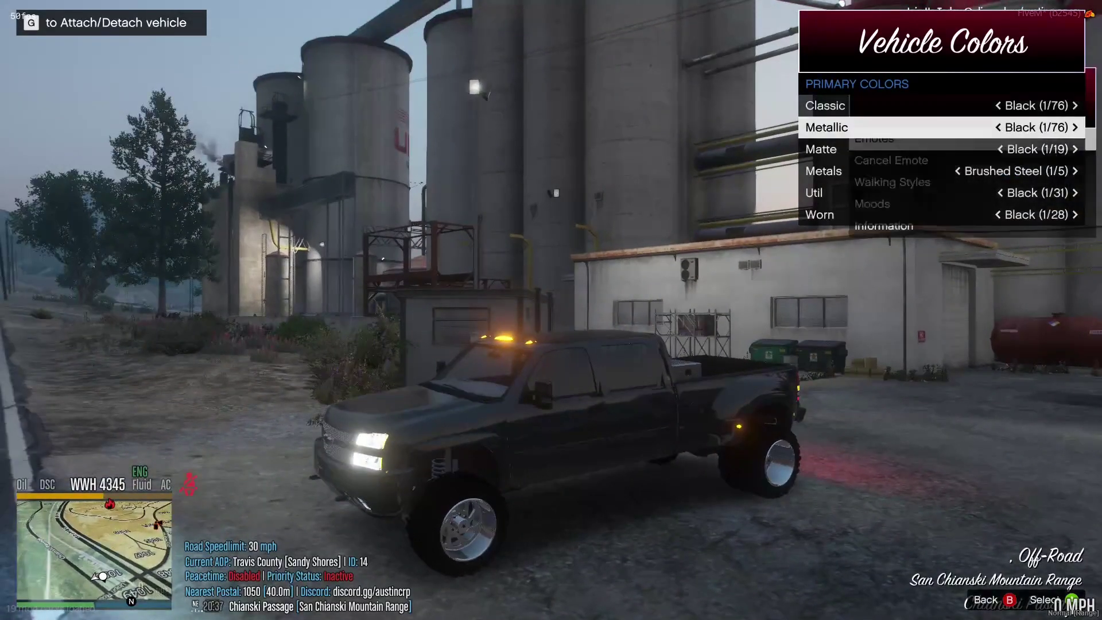
{"action": "key", "text": "BackSpace"}
{"action": "key", "text": "BackSpace"}
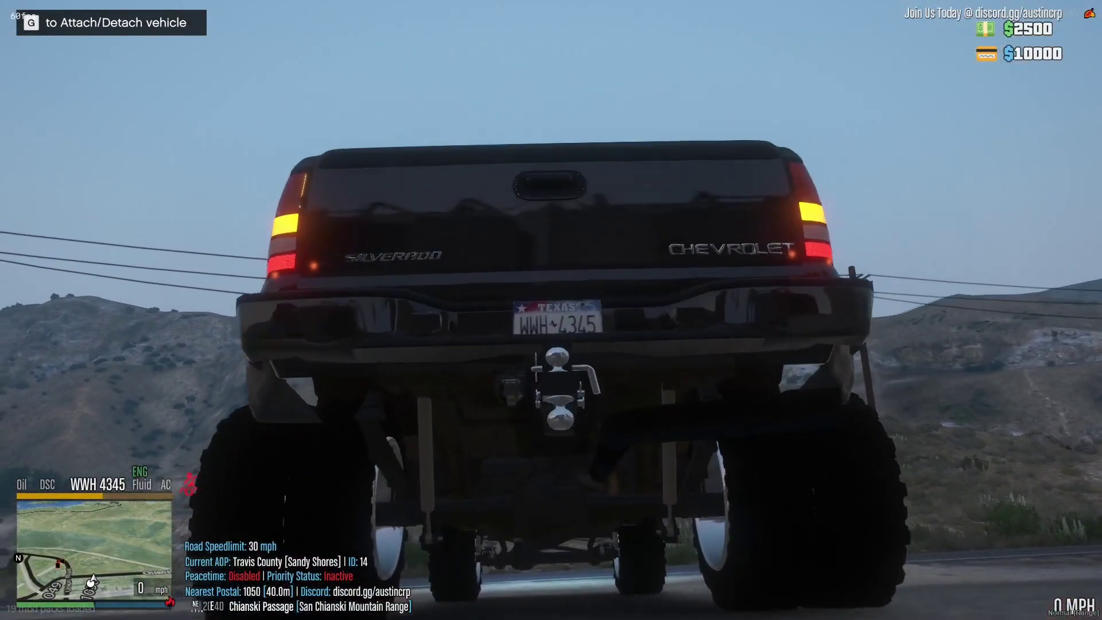
- Start a new vehicle in RocketCAD, then return to the game to read the plate
{"action": "key", "text": "super"}
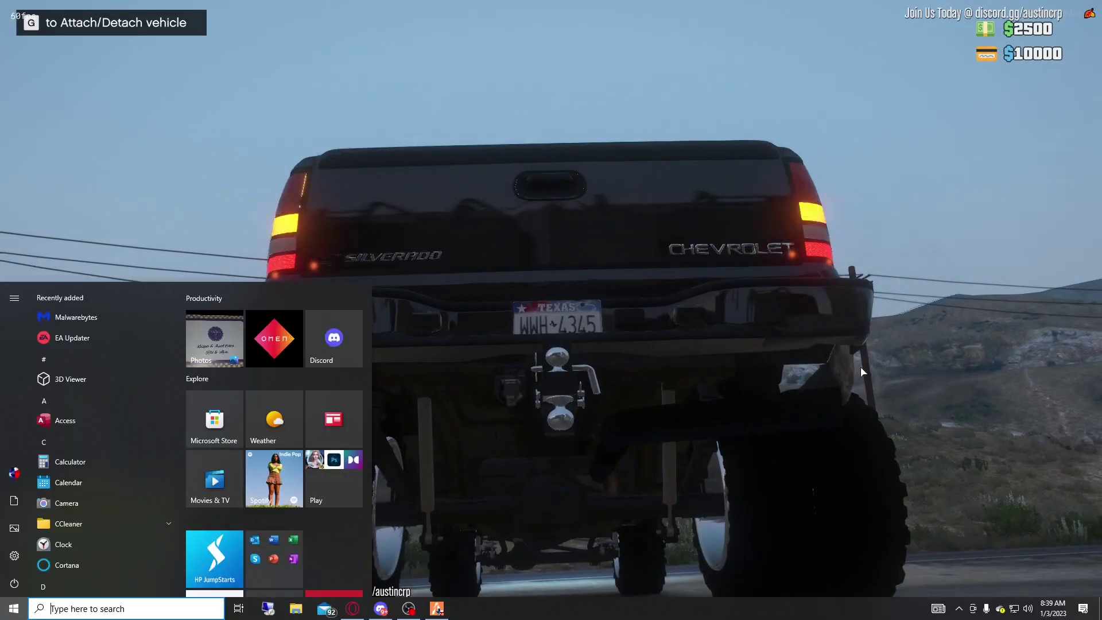
{"action": "left_click", "coordinate": [365, 616]}
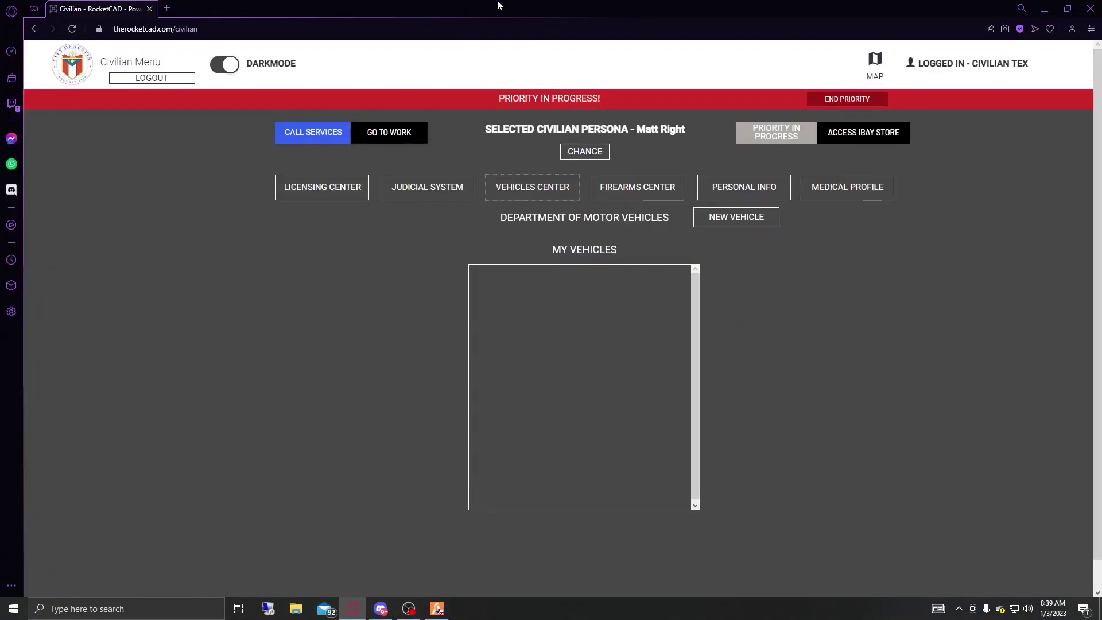
{"action": "left_click", "coordinate": [736, 217]}
{"action": "left_click", "coordinate": [558, 148]}
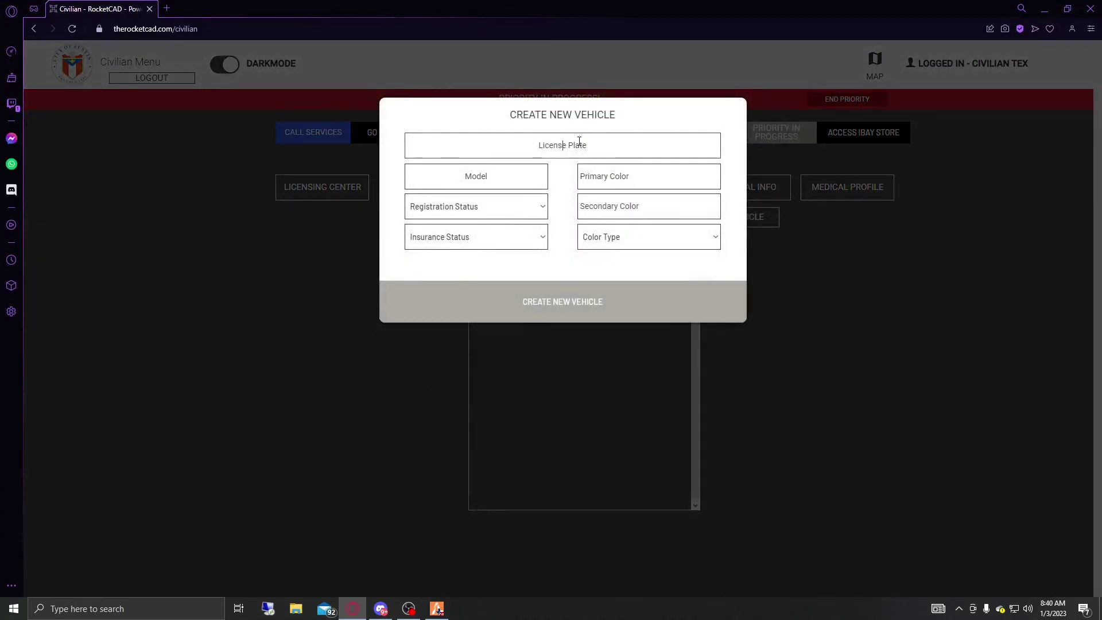
{"action": "key", "text": "alt+Tab"}
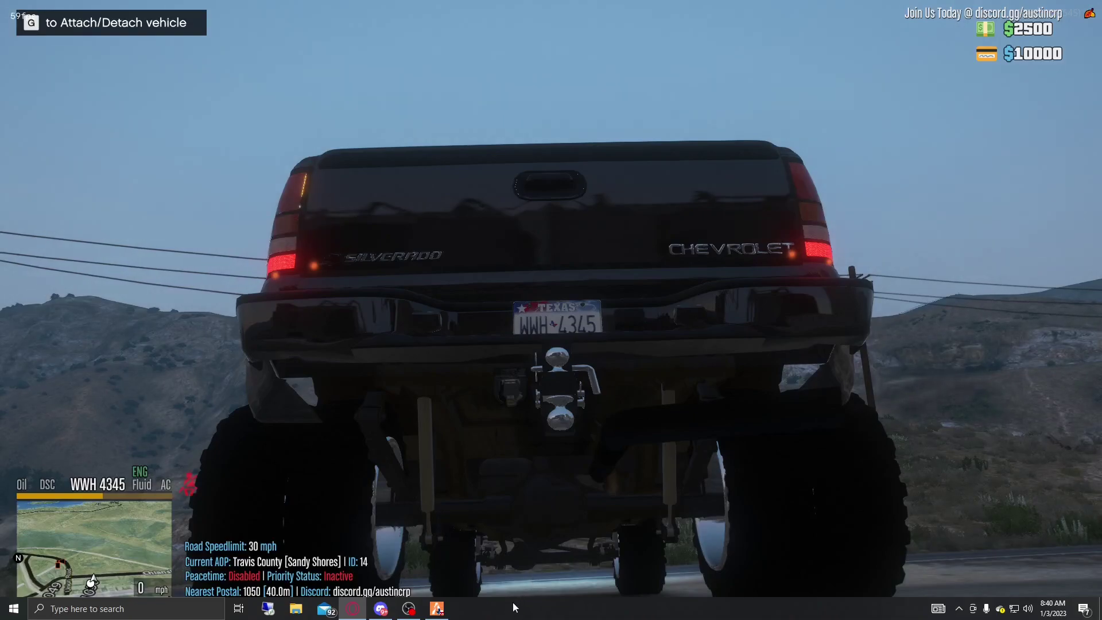
- Screenshot the black truck in game, then return to RocketCAD's Create New Vehicle form
{"action": "left_click", "coordinate": [438, 609]}
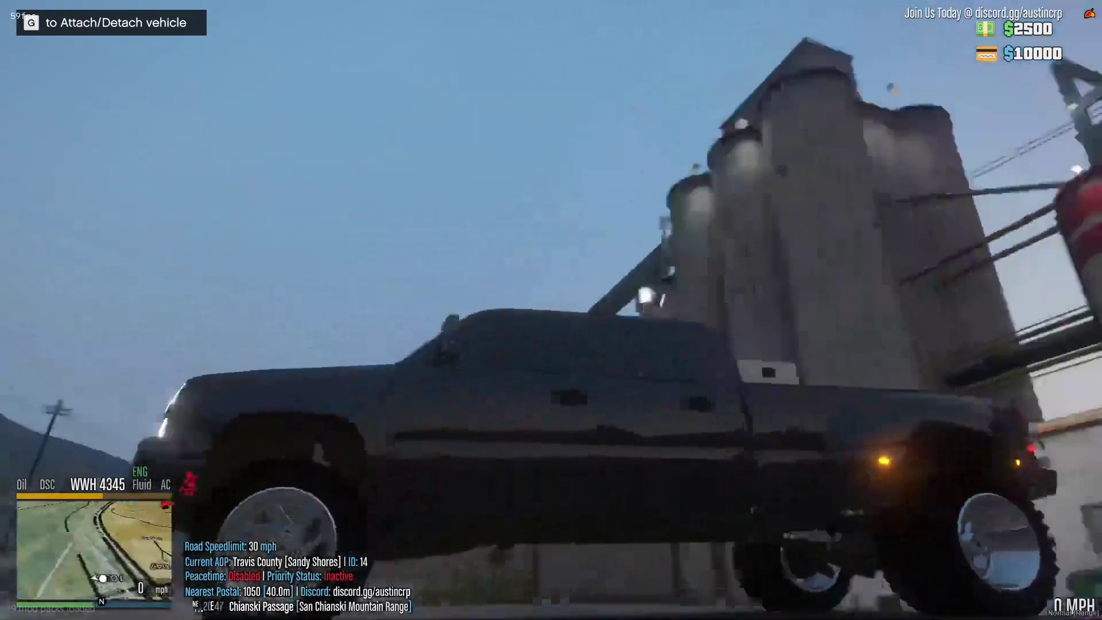
{"action": "key", "text": "super"}
{"action": "key", "text": "super"}
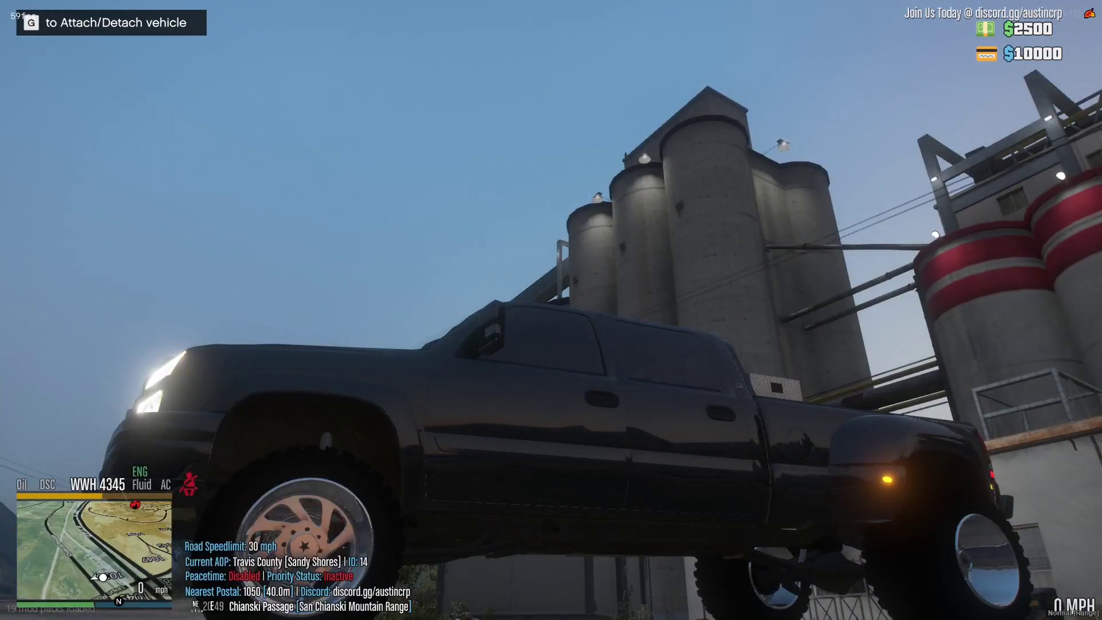
{"action": "key", "text": "Print"}
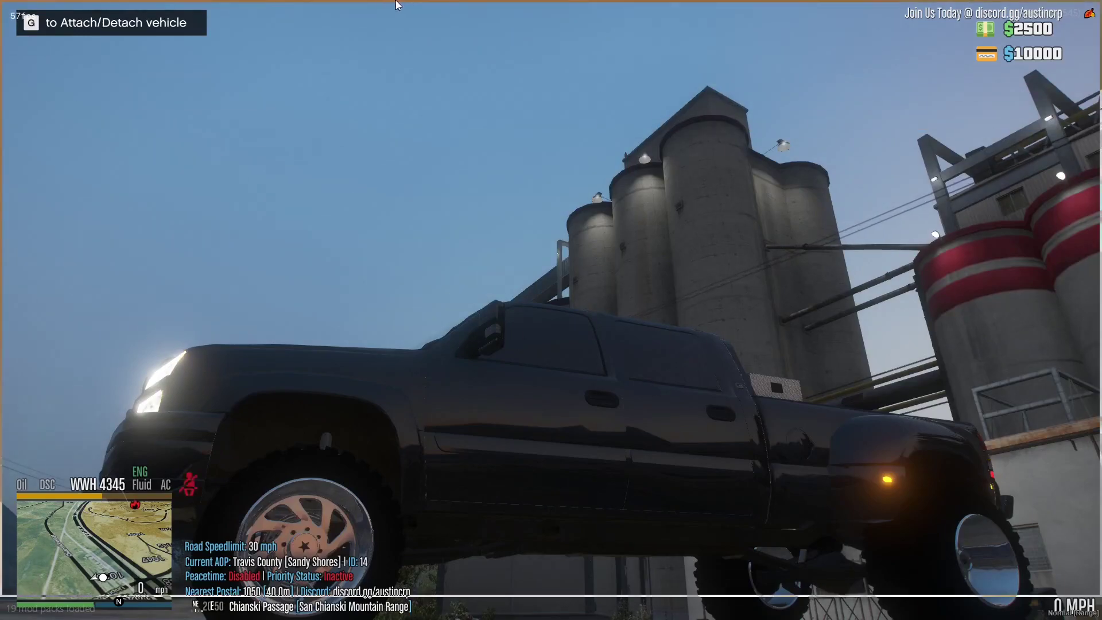
{"action": "key", "text": "alt+Tab"}
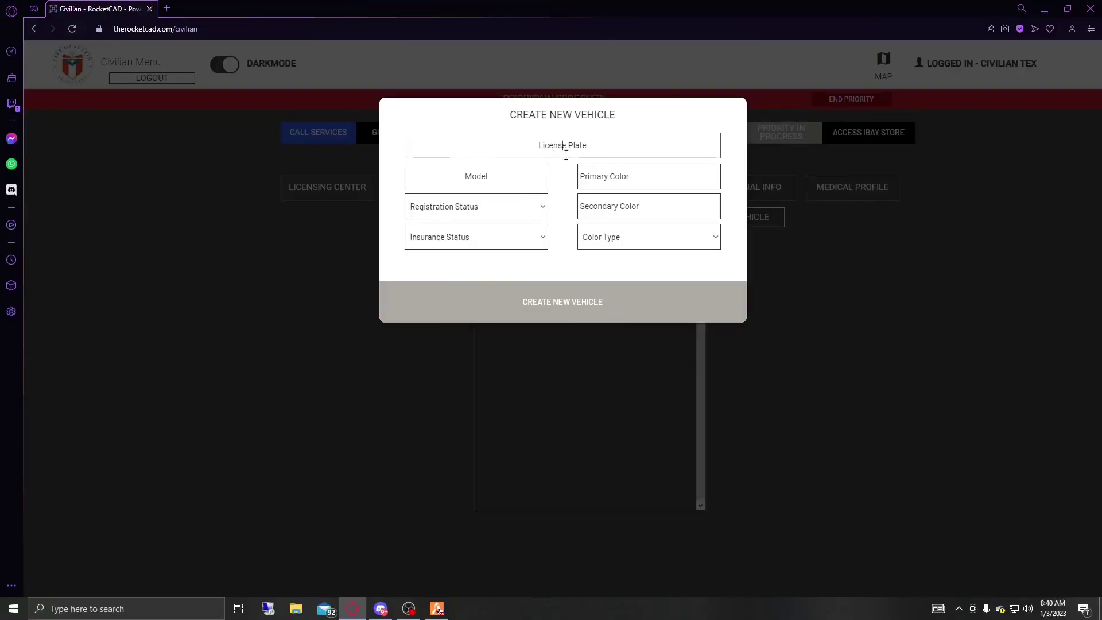
{"action": "type", "text": "WWH 4345"}
{"action": "left_click", "coordinate": [471, 176]}
{"action": "type", "text": "Che"}
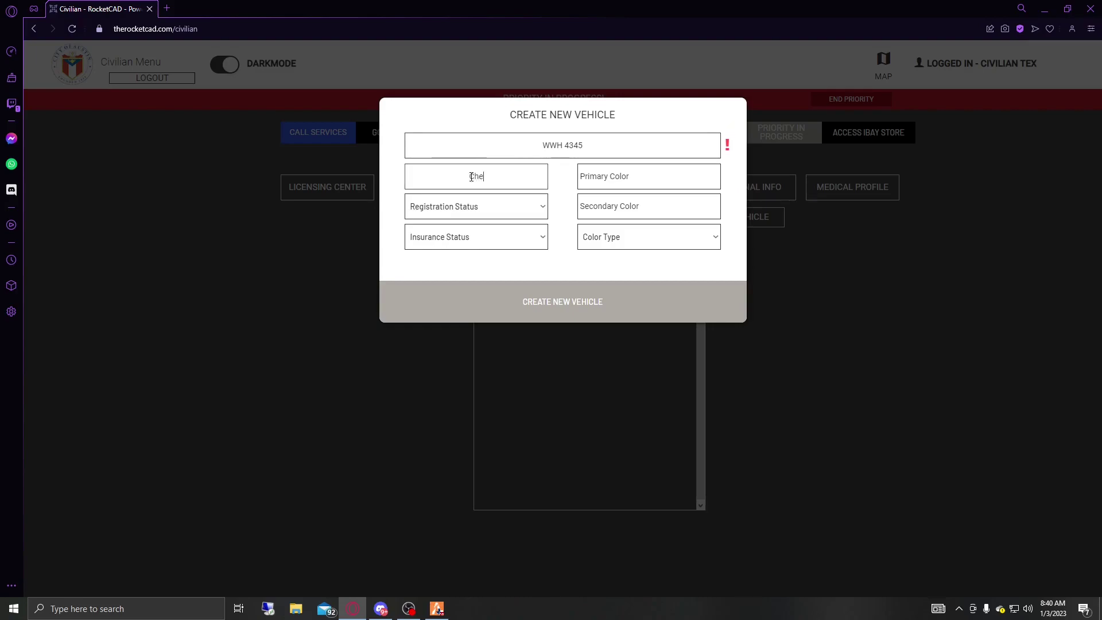
{"action": "type", "text": "v Silverado"}
{"action": "left_click", "coordinate": [624, 177]}
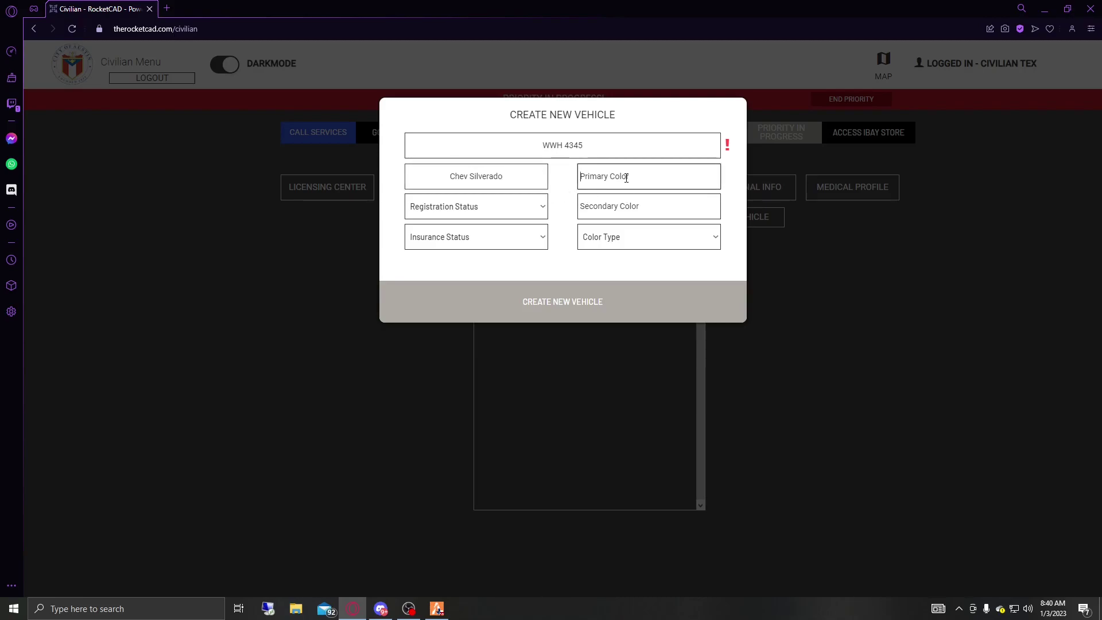
{"action": "type", "text": "black"}
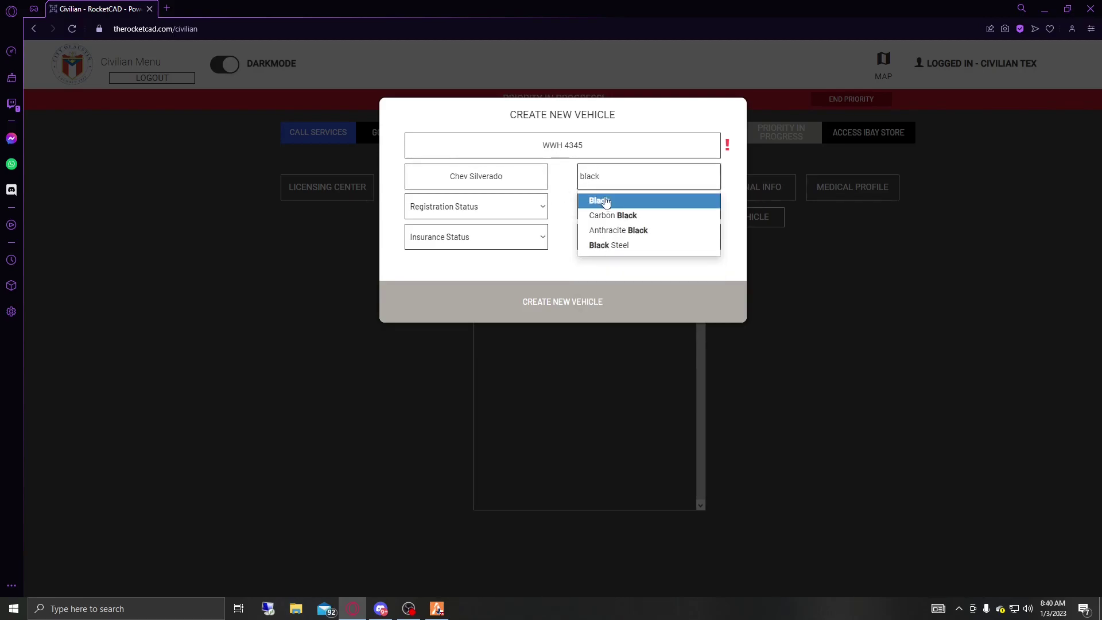
{"action": "left_click", "coordinate": [606, 201]}
- Set registration to Valid, insurance to Expired and color type to Metallic
{"action": "left_click", "coordinate": [475, 210]}
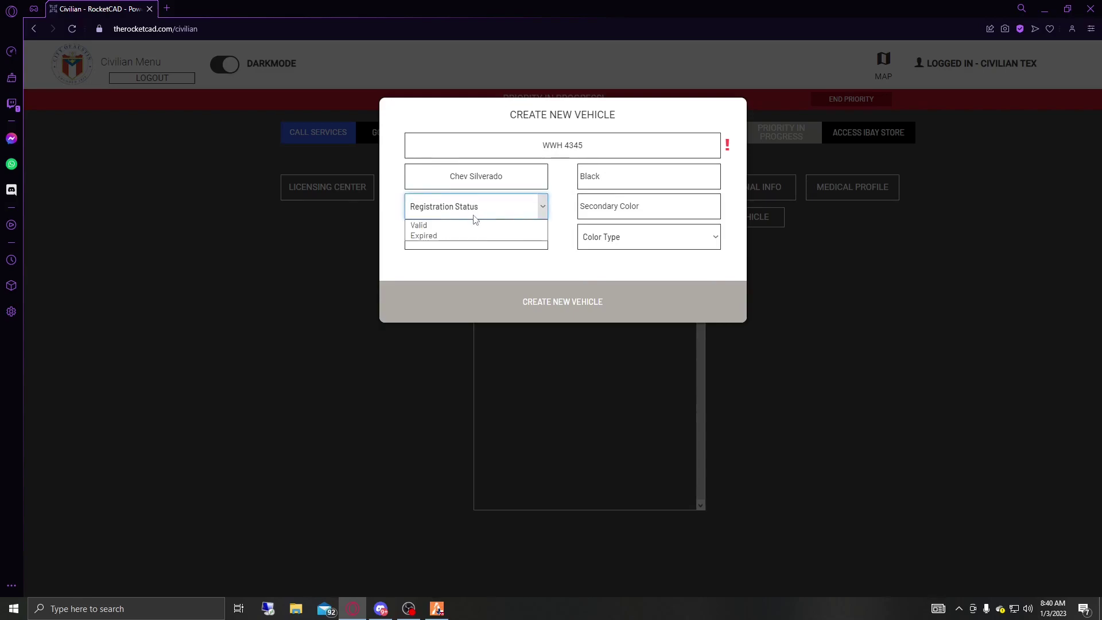
{"action": "left_click", "coordinate": [476, 224]}
{"action": "left_click", "coordinate": [476, 216]}
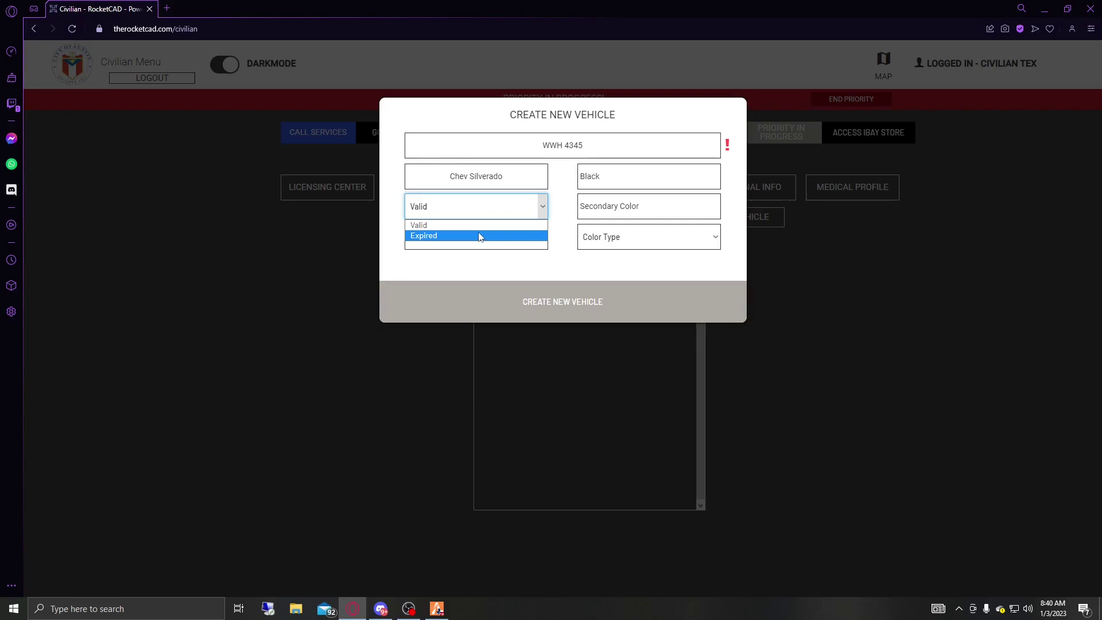
{"action": "left_click", "coordinate": [472, 225]}
{"action": "left_click", "coordinate": [487, 241]}
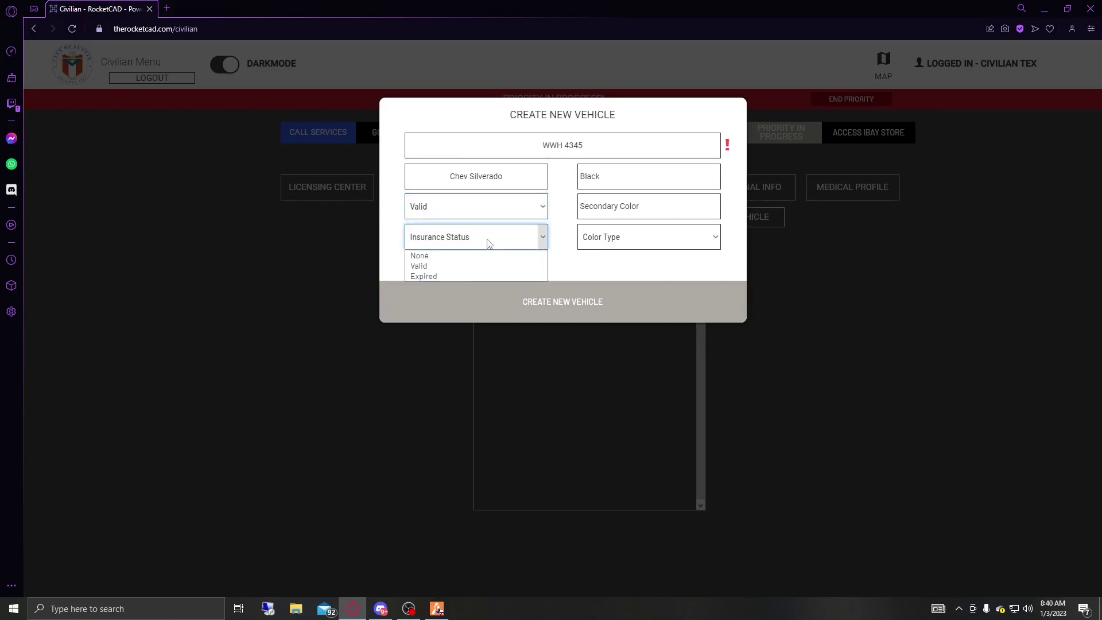
{"action": "left_click", "coordinate": [470, 276]}
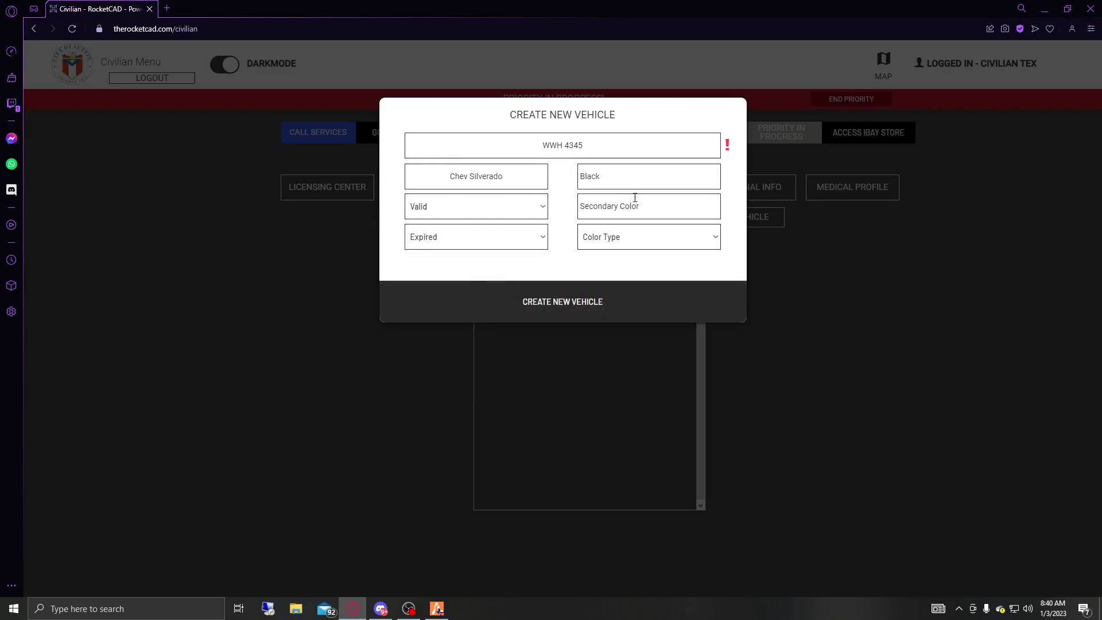
{"action": "left_click", "coordinate": [620, 246]}
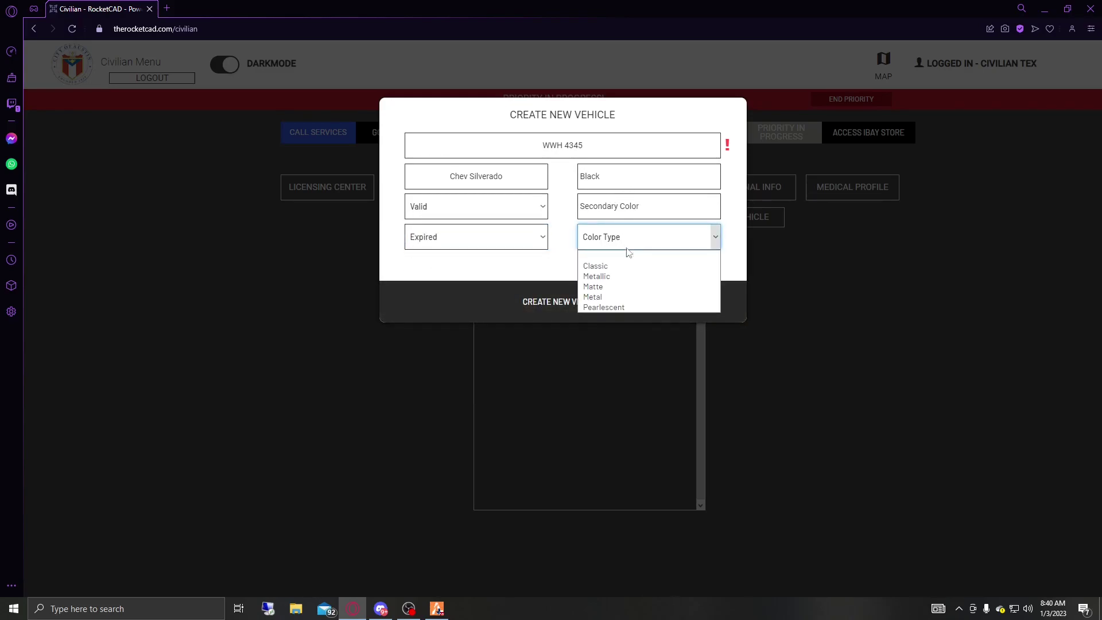
{"action": "left_click", "coordinate": [636, 279]}
- Add Black as the secondary colour and resubmit the vehicle form
{"action": "left_click", "coordinate": [609, 306]}
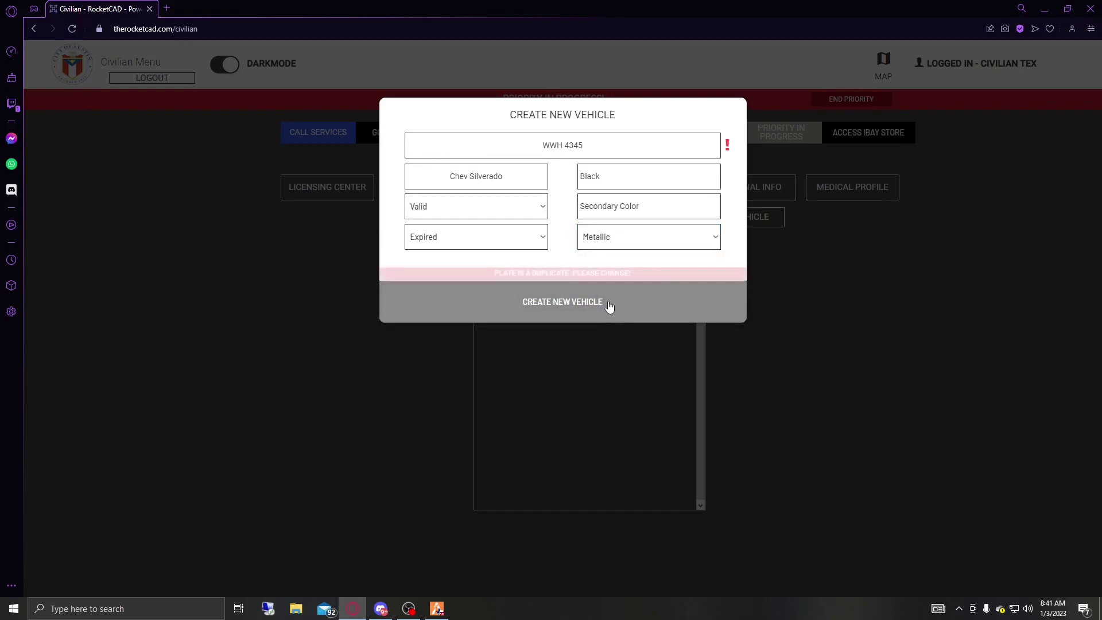
{"action": "left_click", "coordinate": [634, 206]}
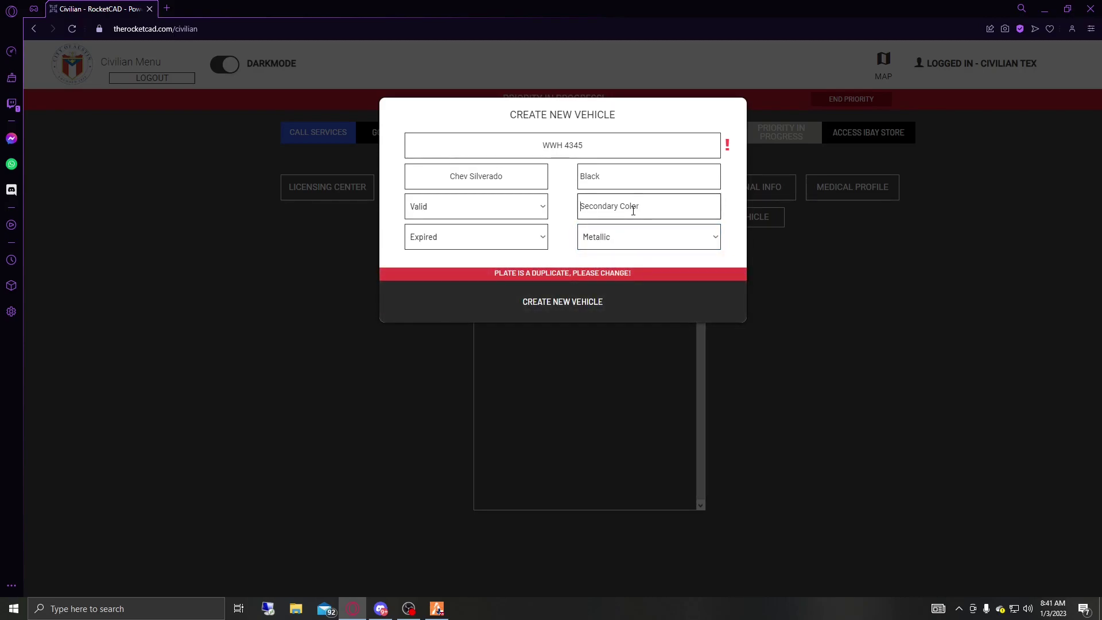
{"action": "type", "text": "black"}
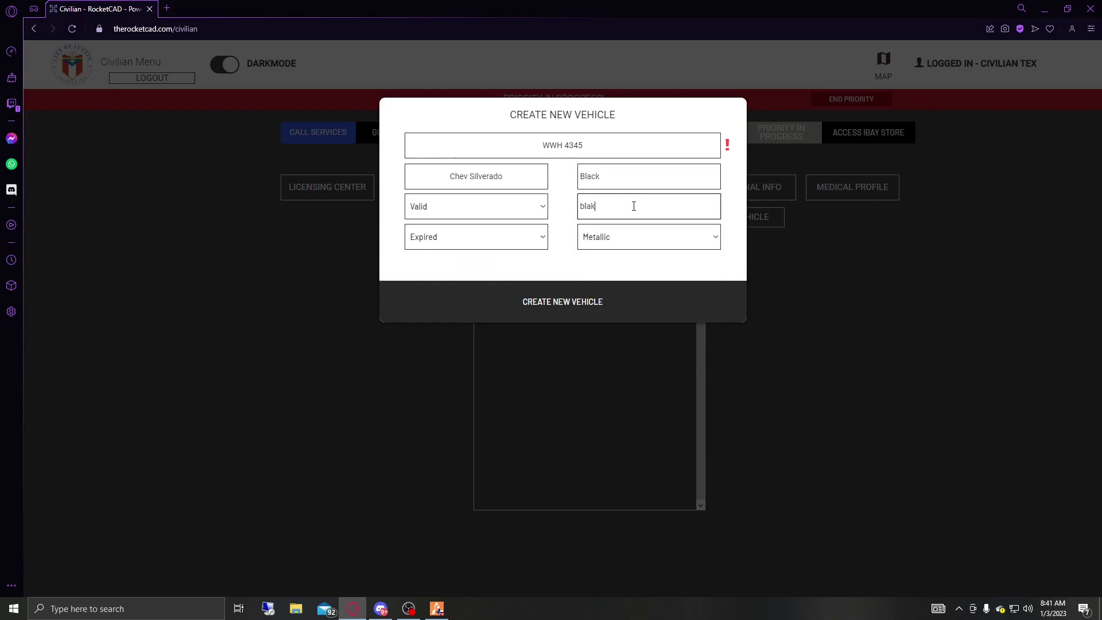
{"action": "left_click", "coordinate": [634, 230]}
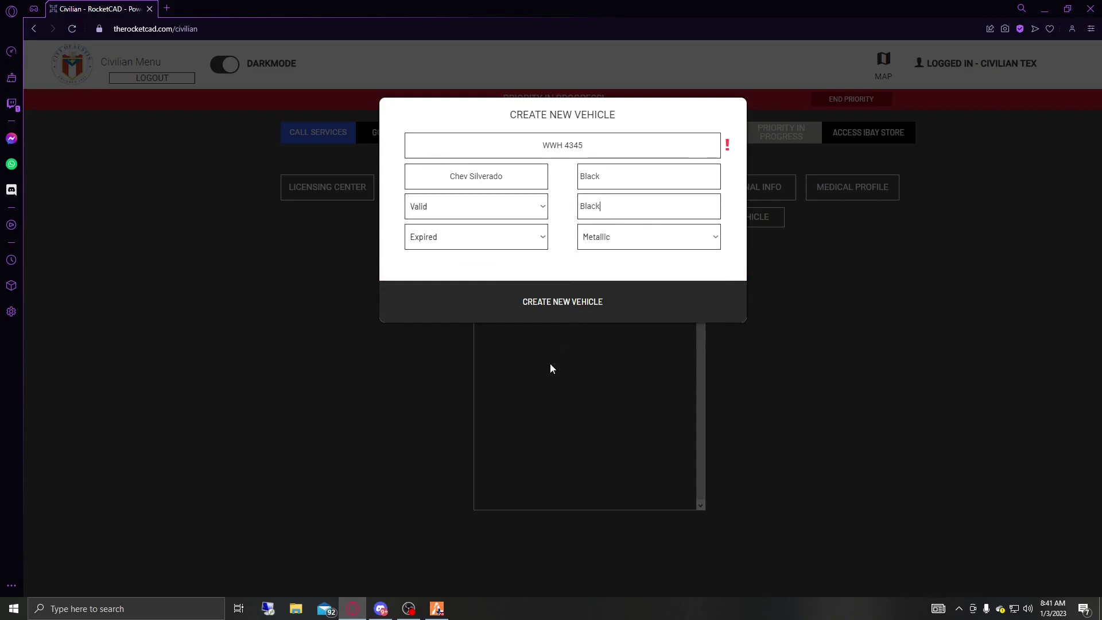
{"action": "left_click", "coordinate": [576, 309]}
- Replace the duplicate plate with WWH 2120 and create the vehicle
{"action": "left_click", "coordinate": [614, 295]}
{"action": "key", "text": "BackSpace"}
{"action": "type", "text": "6"}
{"action": "left_click", "coordinate": [614, 289]}
{"action": "left_click", "coordinate": [613, 155]}
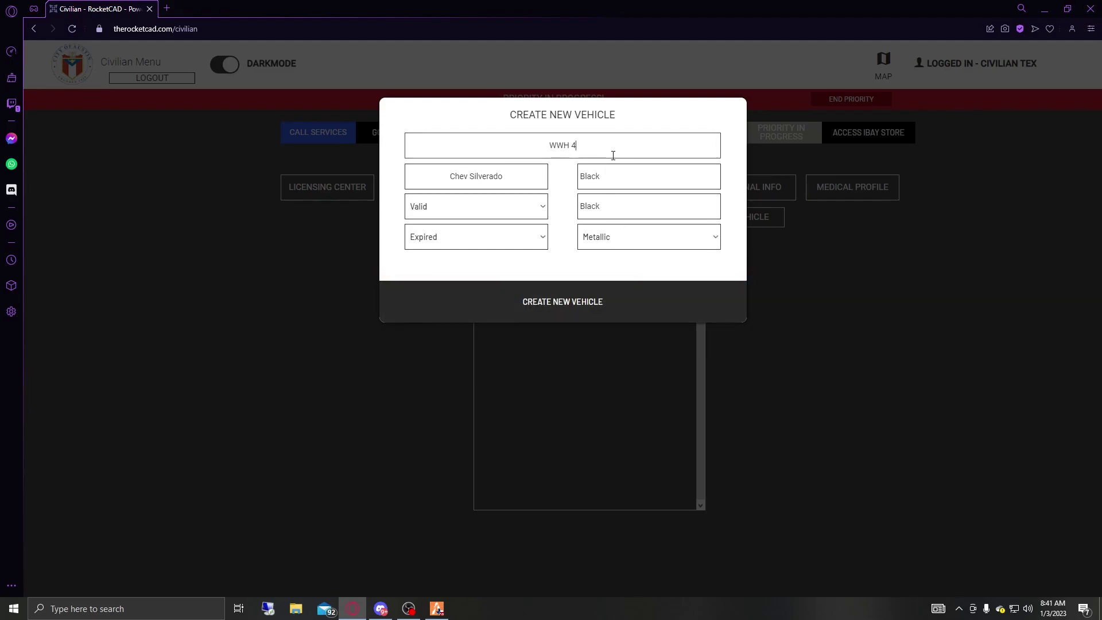
{"action": "type", "text": "2120"}
{"action": "left_click", "coordinate": [602, 297]}
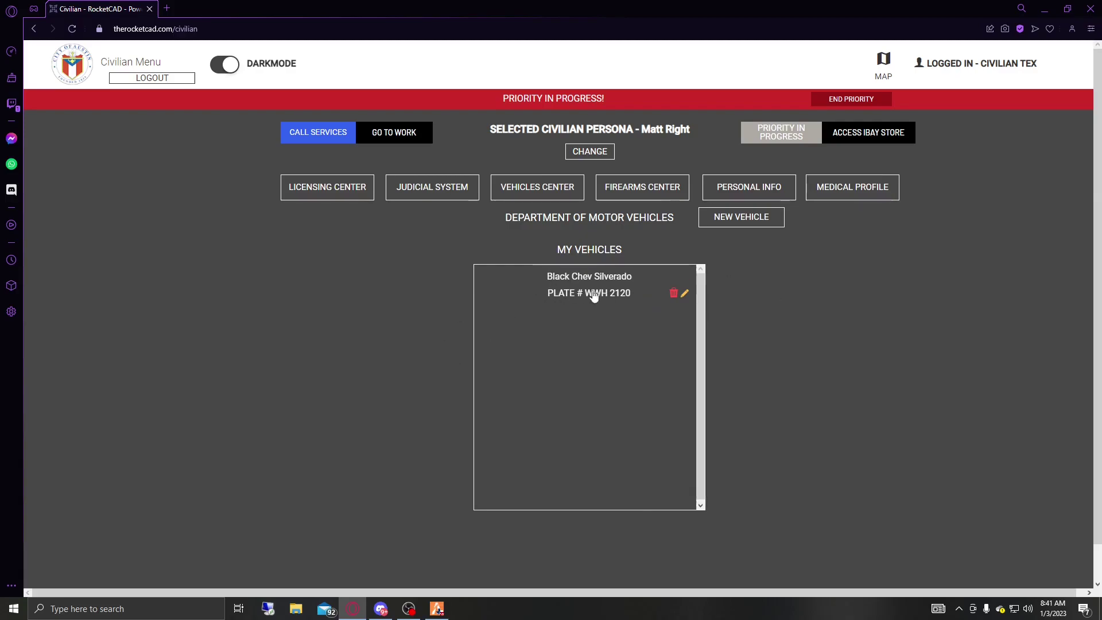
- In the Firearms Center, create a new firearm with model Combat pistol and colour black
{"action": "left_click", "coordinate": [632, 192]}
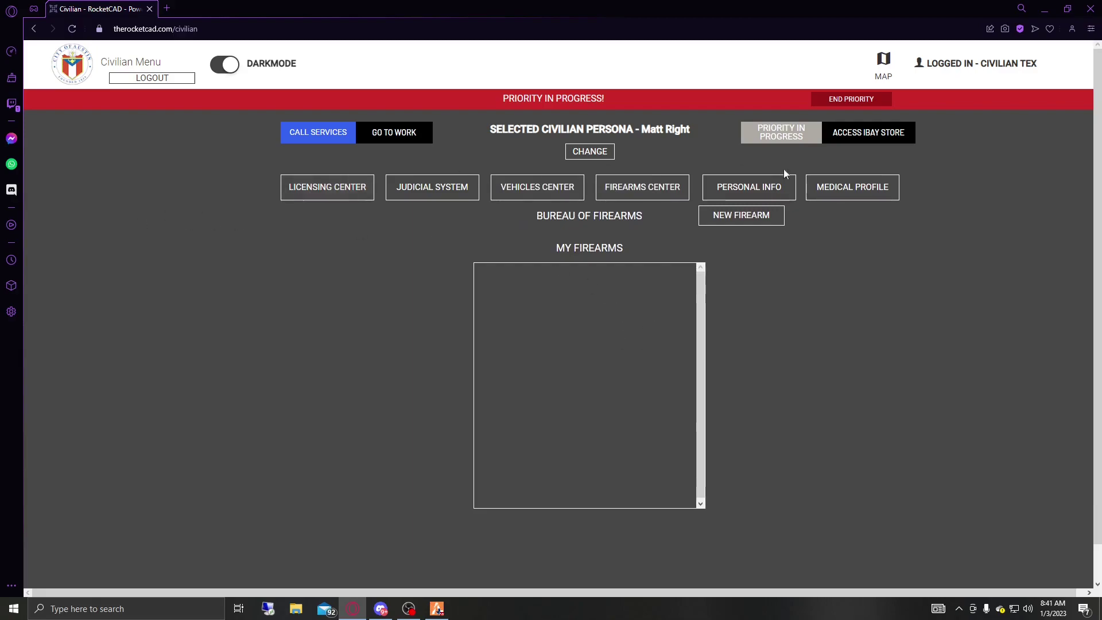
{"action": "left_click", "coordinate": [763, 219]}
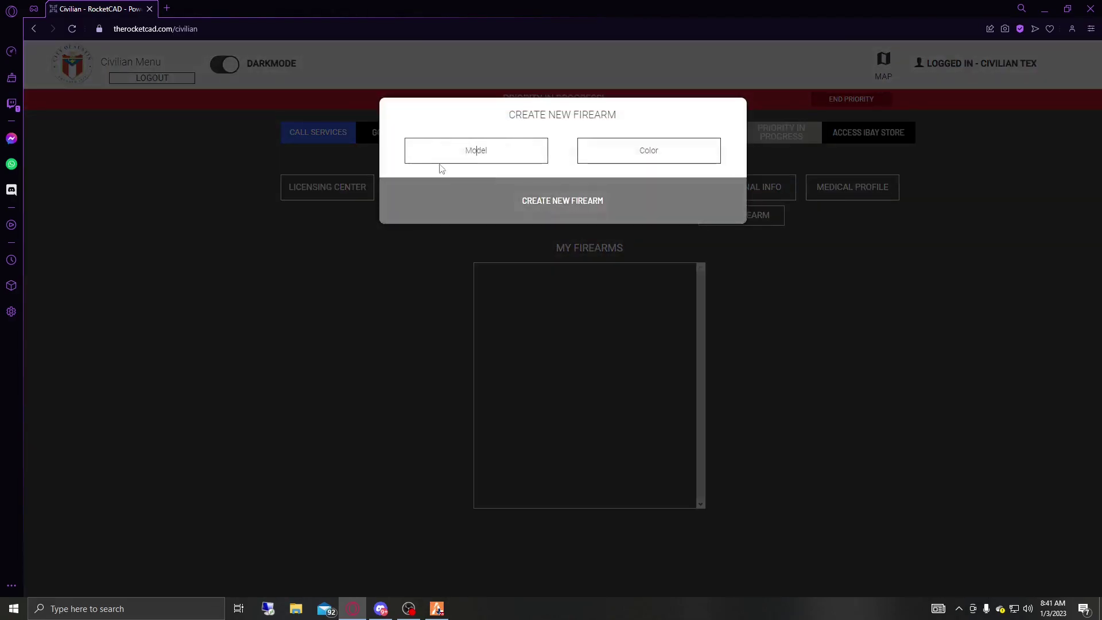
{"action": "left_click", "coordinate": [501, 148]}
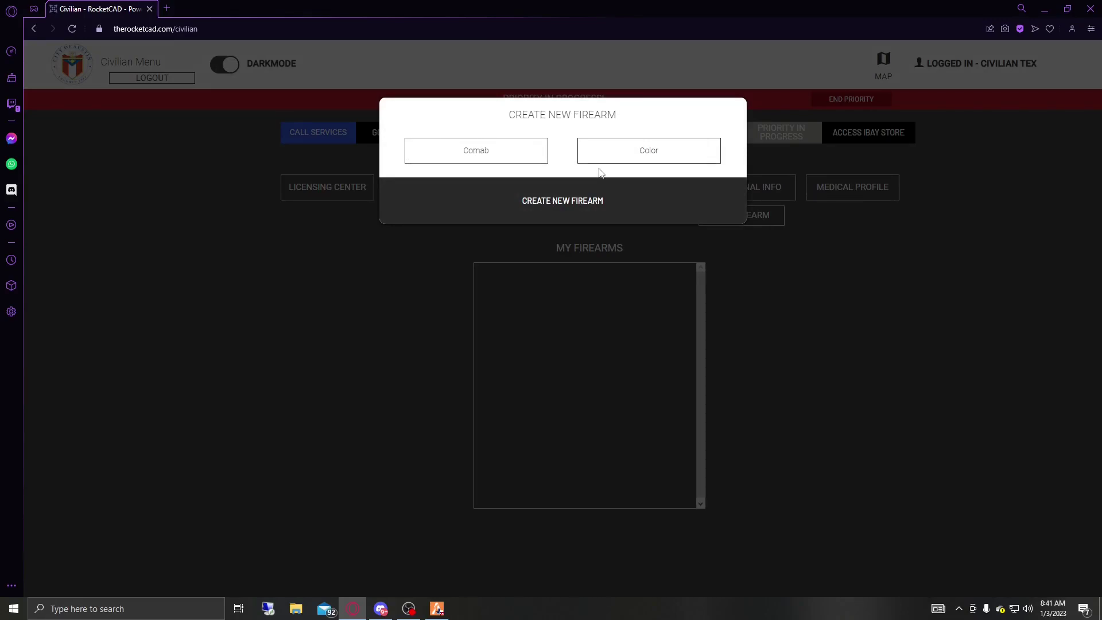
{"action": "type", "text": "Com"}
{"action": "key", "text": "BackSpace"}
{"action": "type", "text": "mbat pistol"}
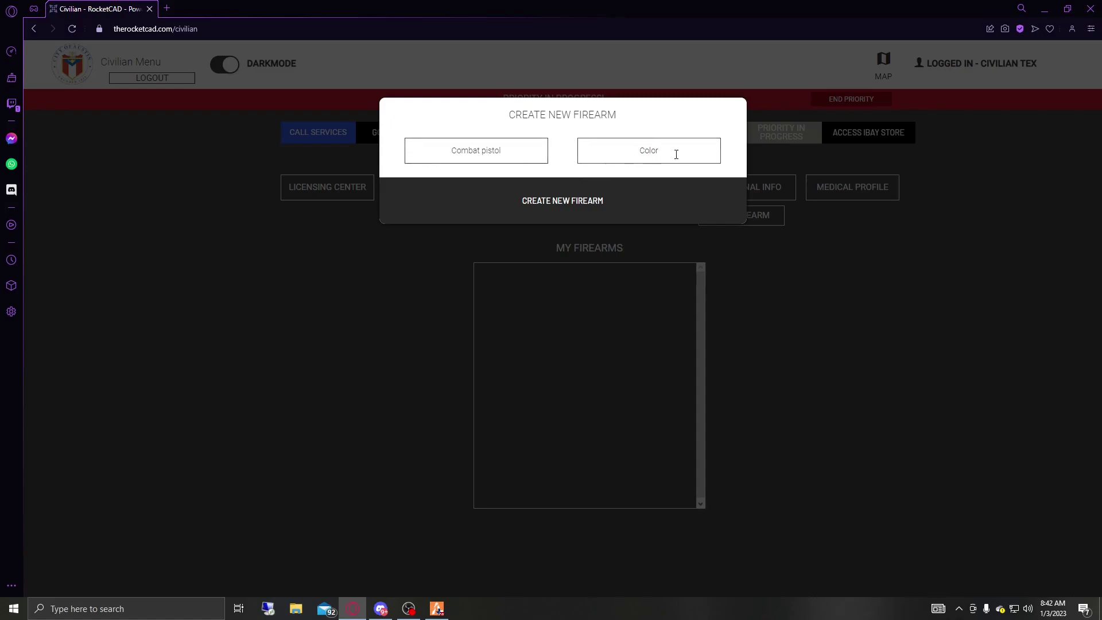
{"action": "type", "text": "black"}
{"action": "left_click", "coordinate": [689, 203]}
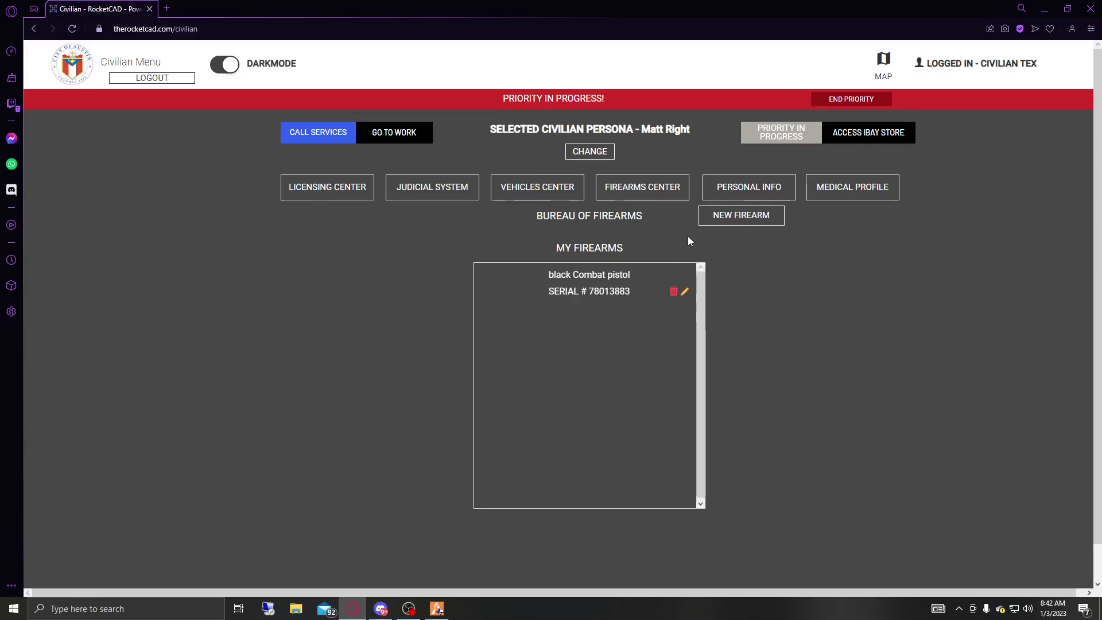
{"action": "scroll", "coordinate": [574, 396], "scroll_direction": "down", "scroll_amount": 1}
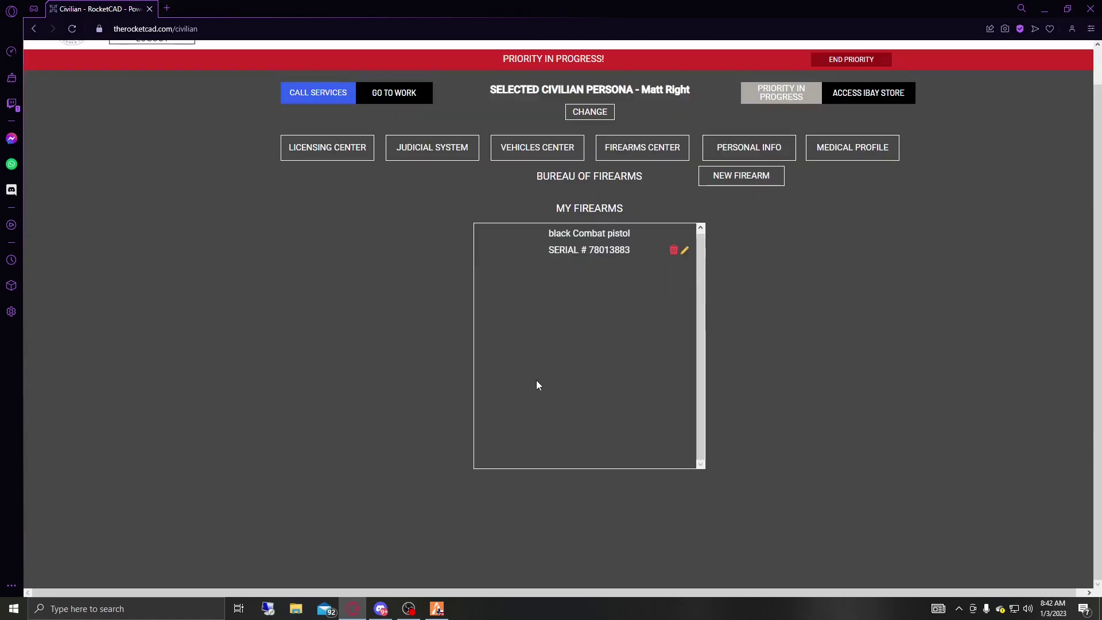
{"action": "scroll", "coordinate": [367, 272], "scroll_direction": "up", "scroll_amount": 1}
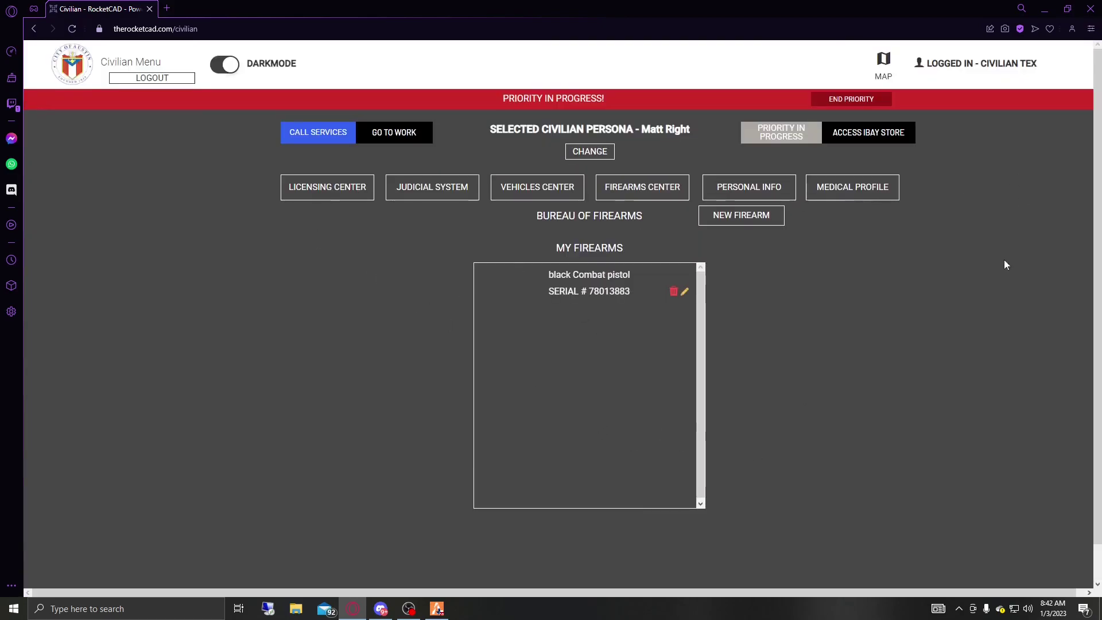
- Open Personal Info, review the Edit Persona form, and close it unchanged
{"action": "left_click", "coordinate": [771, 188]}
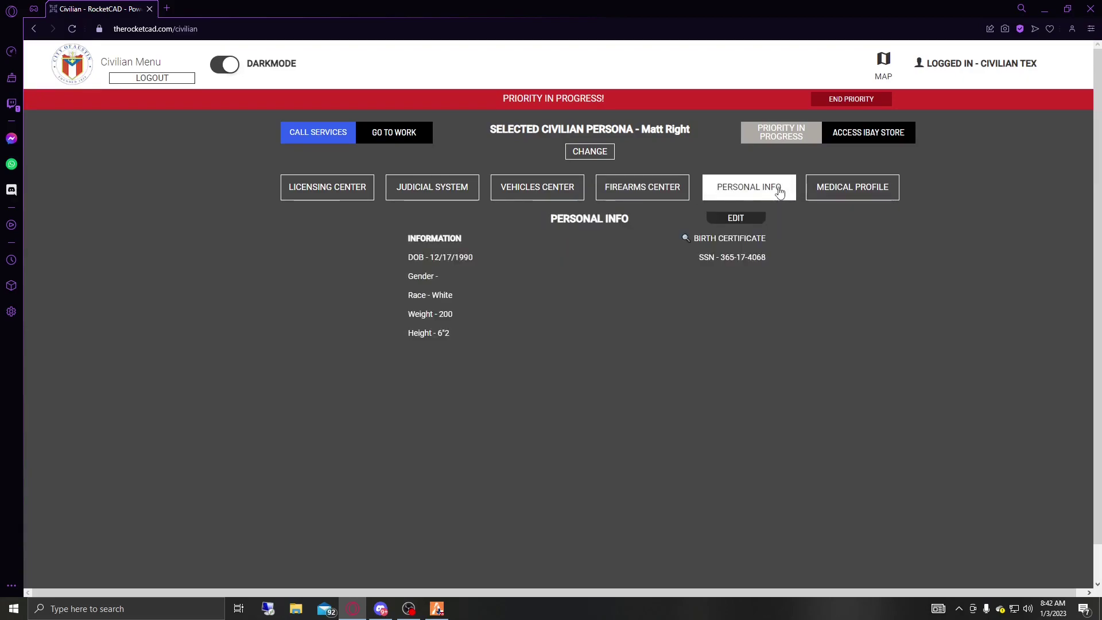
{"action": "left_click", "coordinate": [736, 217]}
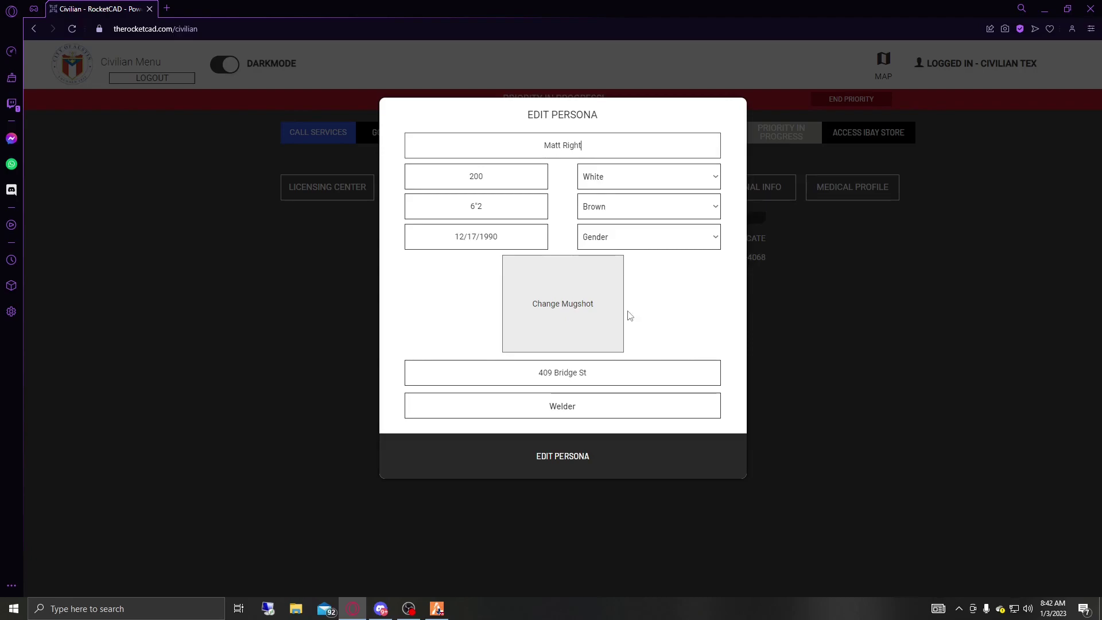
{"action": "left_click", "coordinate": [869, 359]}
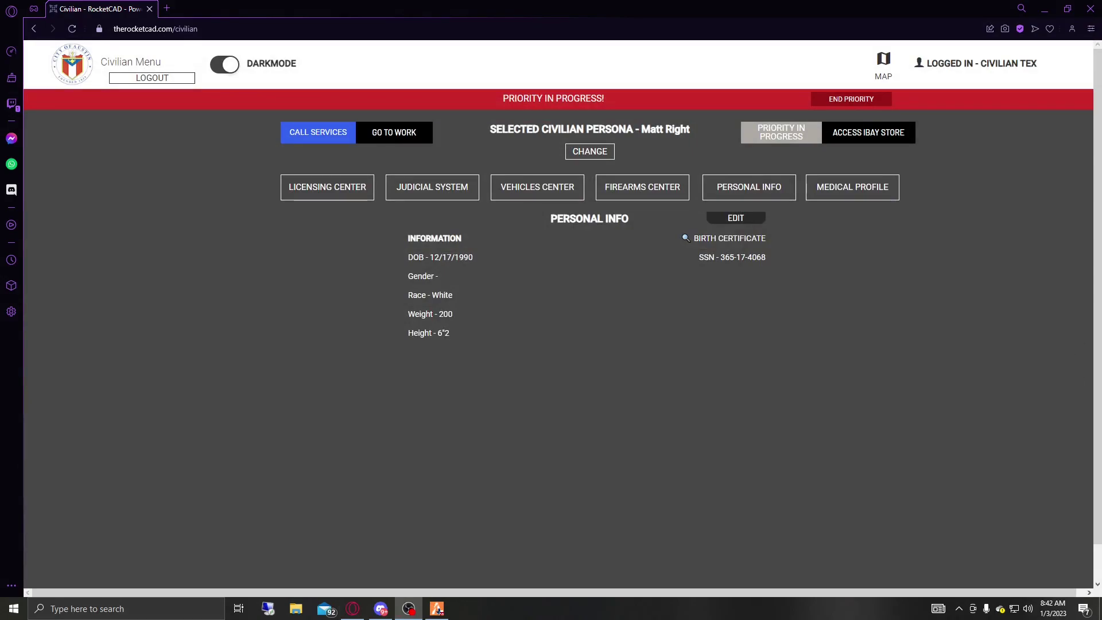
{"action": "left_click", "coordinate": [853, 188]}
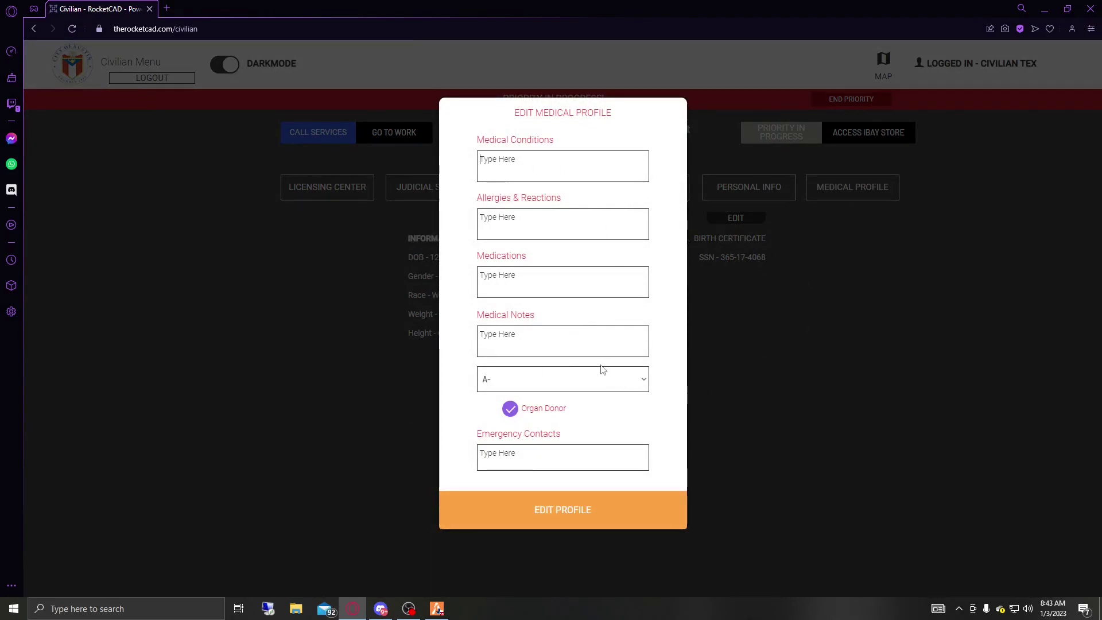
{"action": "left_click", "coordinate": [786, 365]}
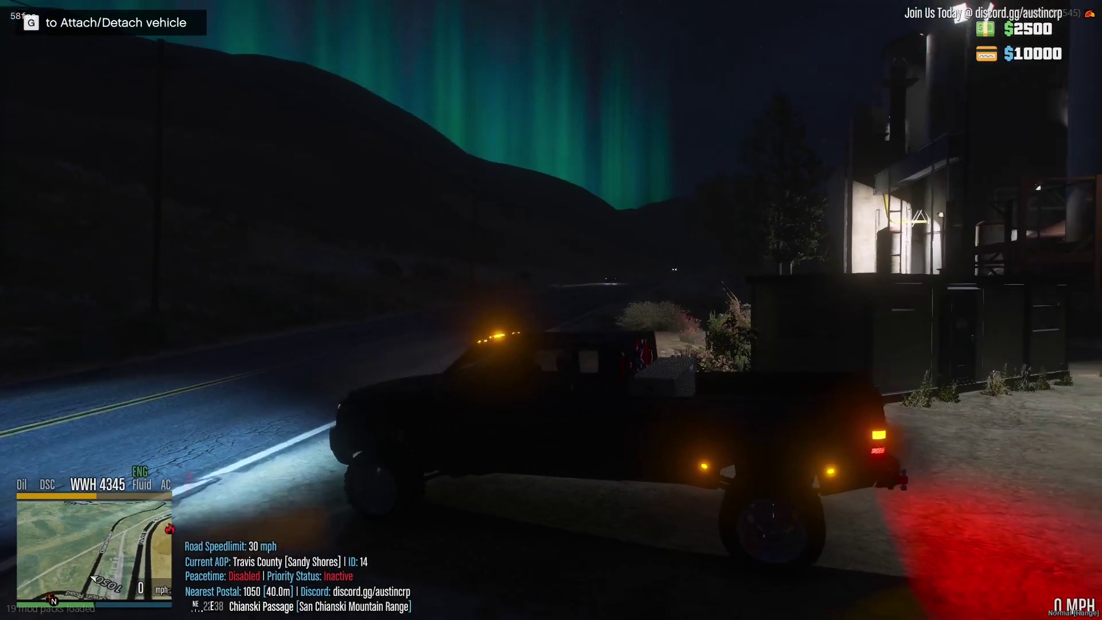
{"action": "key", "text": "f"}
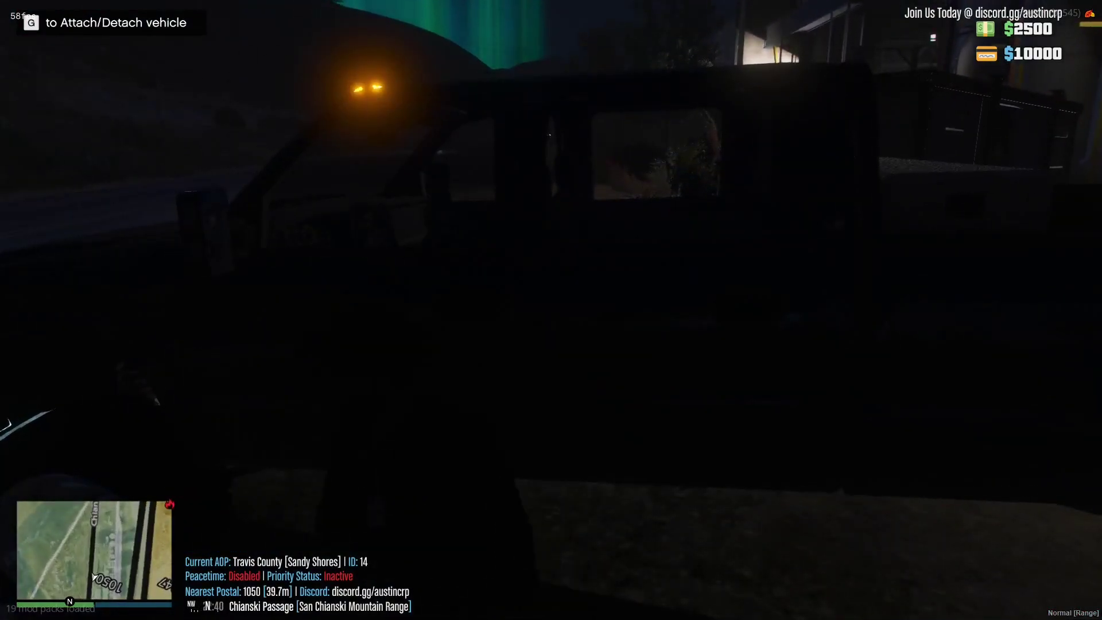
{"action": "key", "text": "f"}
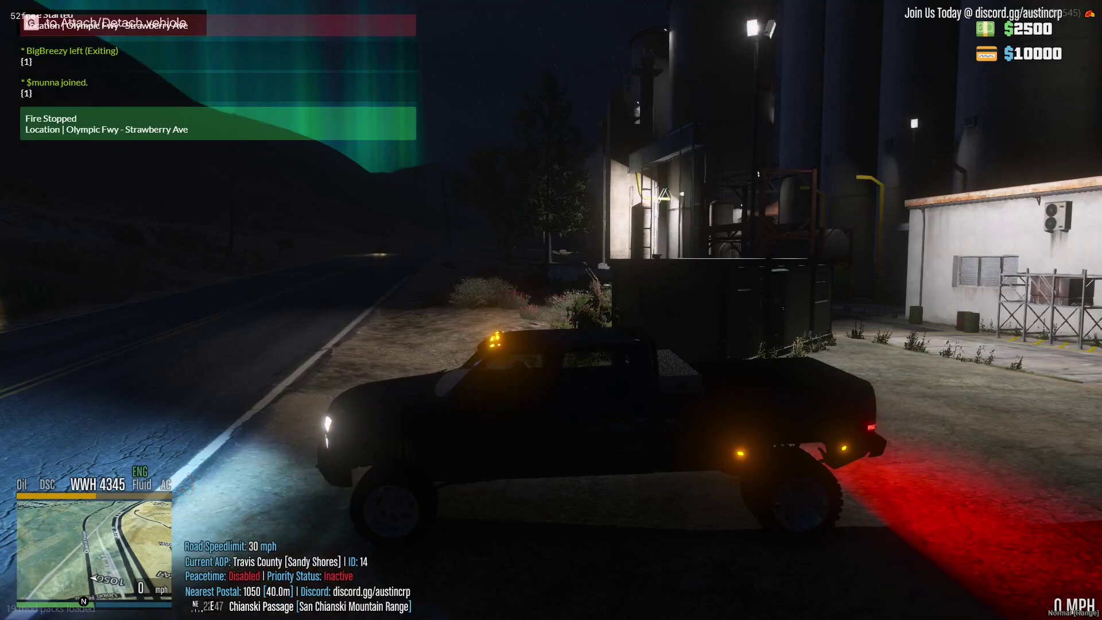
- In chat, enter /showid 11 after checking server IDs on the player list
{"action": "type", "text": "t/show"}
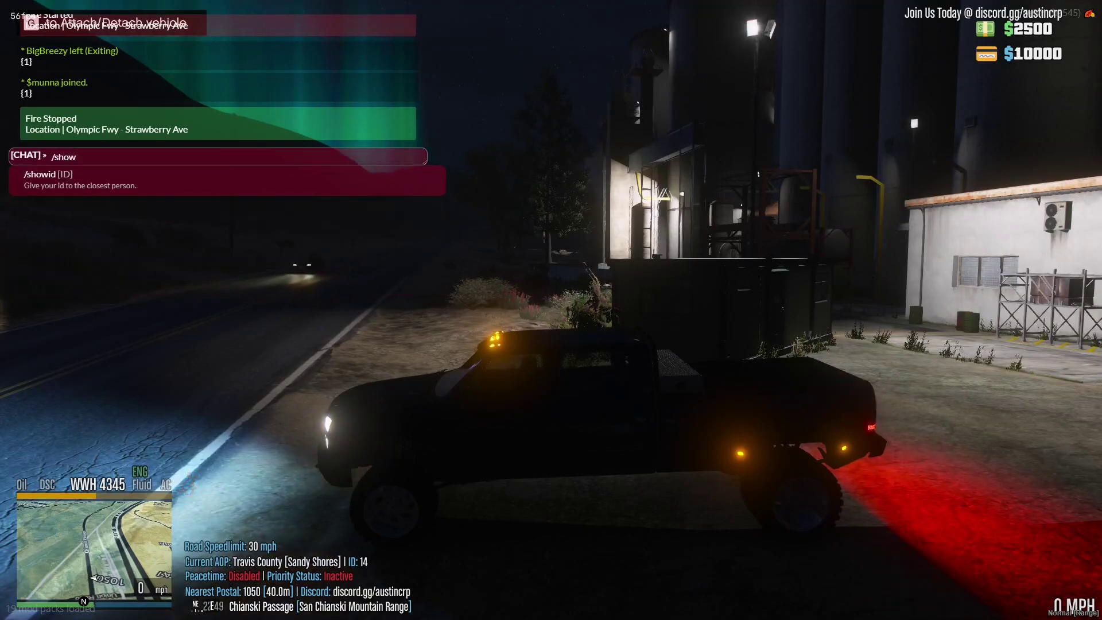
{"action": "type", "text": "id"}
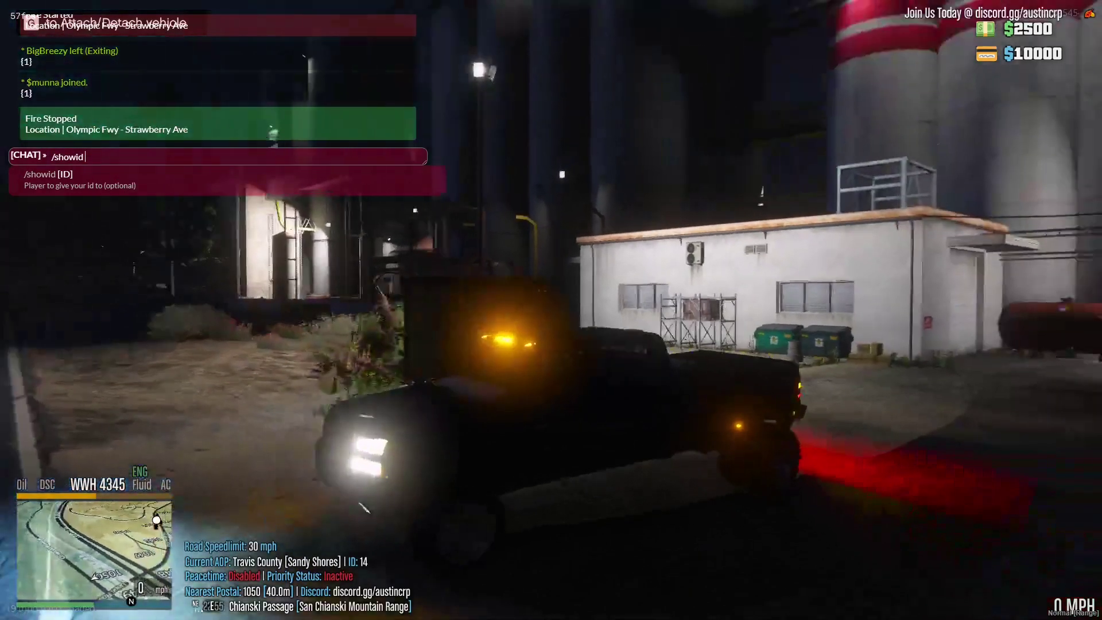
{"action": "key", "text": "Page_Up"}
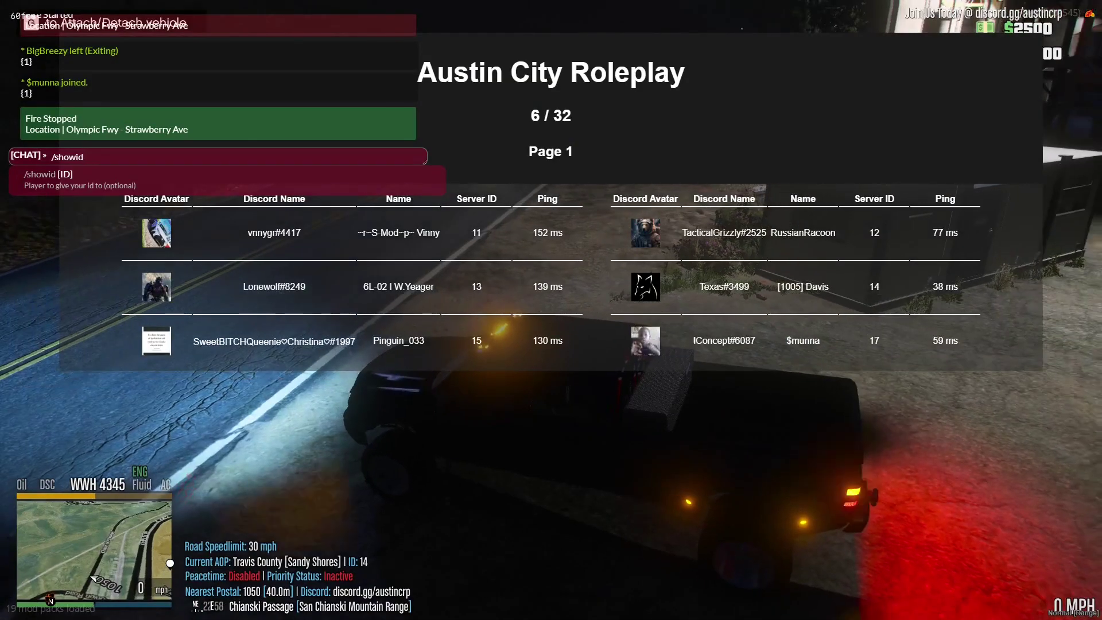
{"action": "type", "text": "11"}
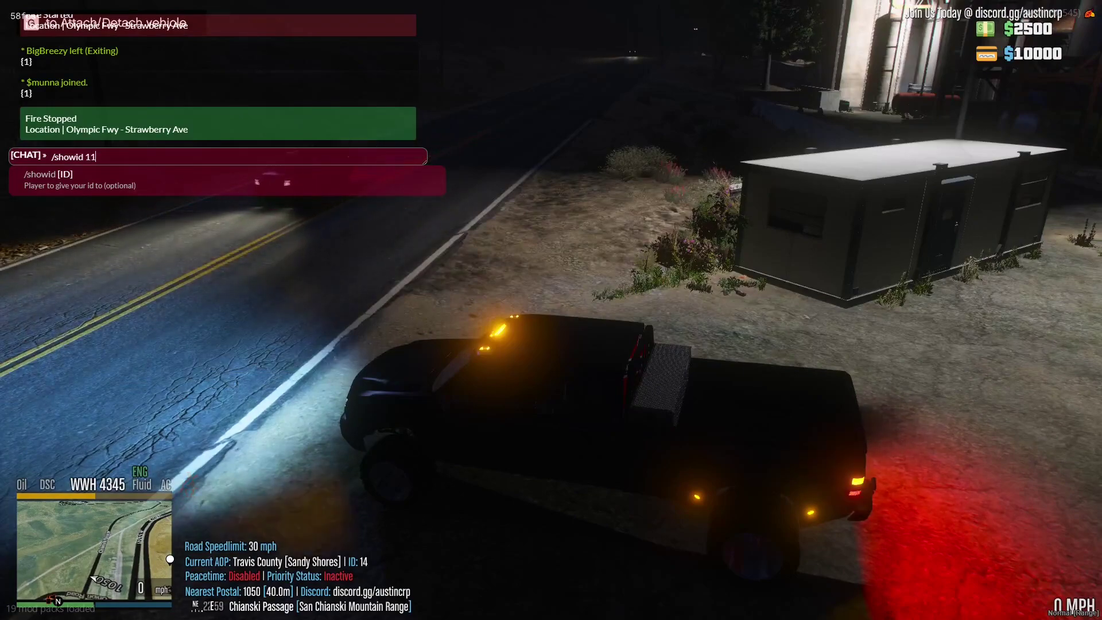